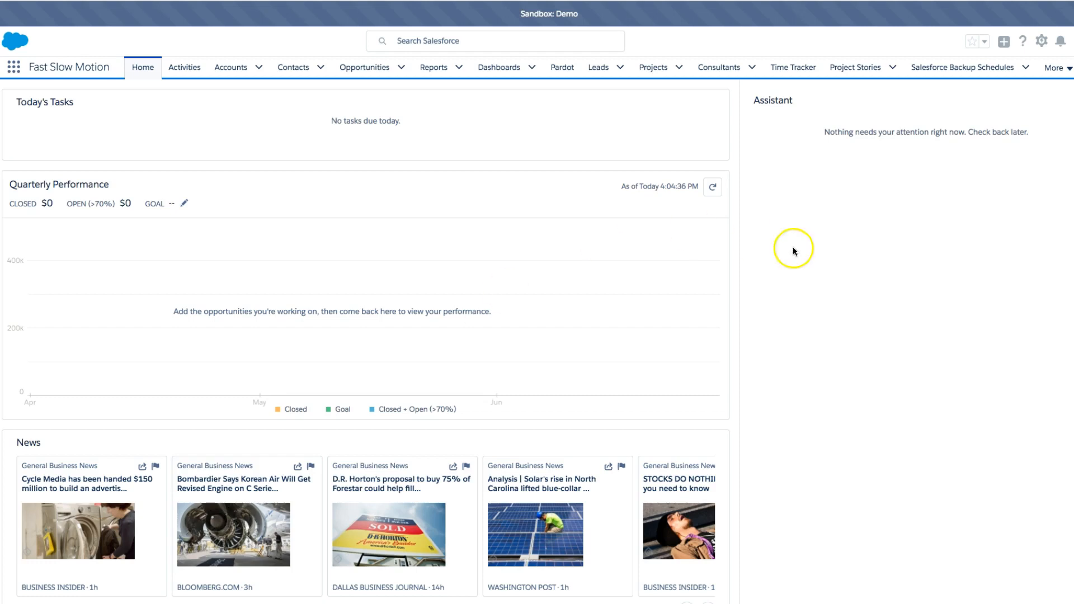
# - Search Setup for "account" and open the Account Settings page
pyautogui.click(1041, 44)
pyautogui.click(1013, 74)
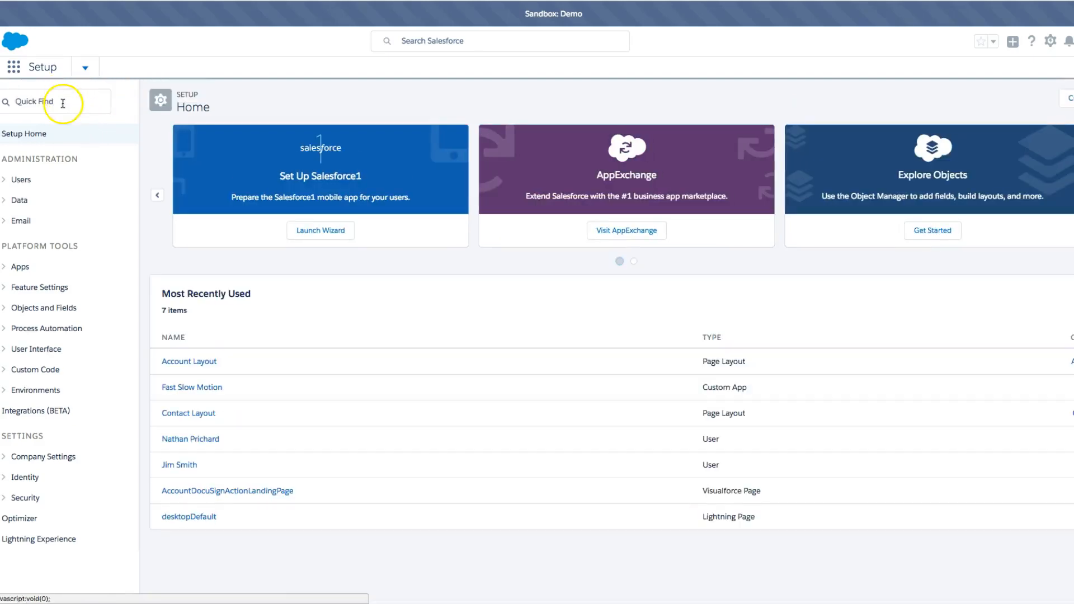
pyautogui.click(63, 103)
pyautogui.write('a')
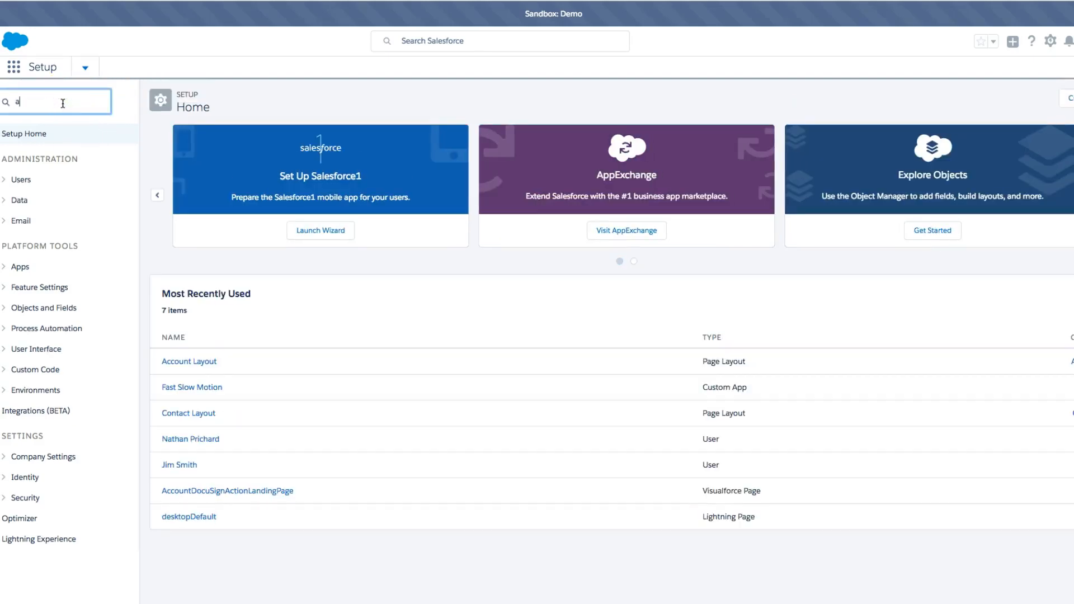
pyautogui.write('ccount')
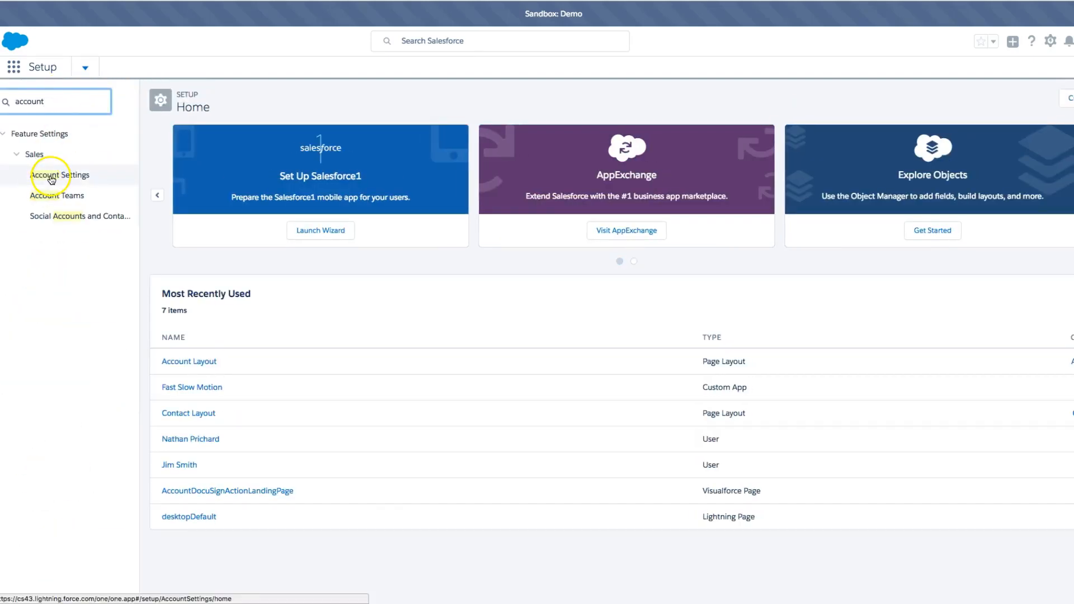
pyautogui.click(52, 179)
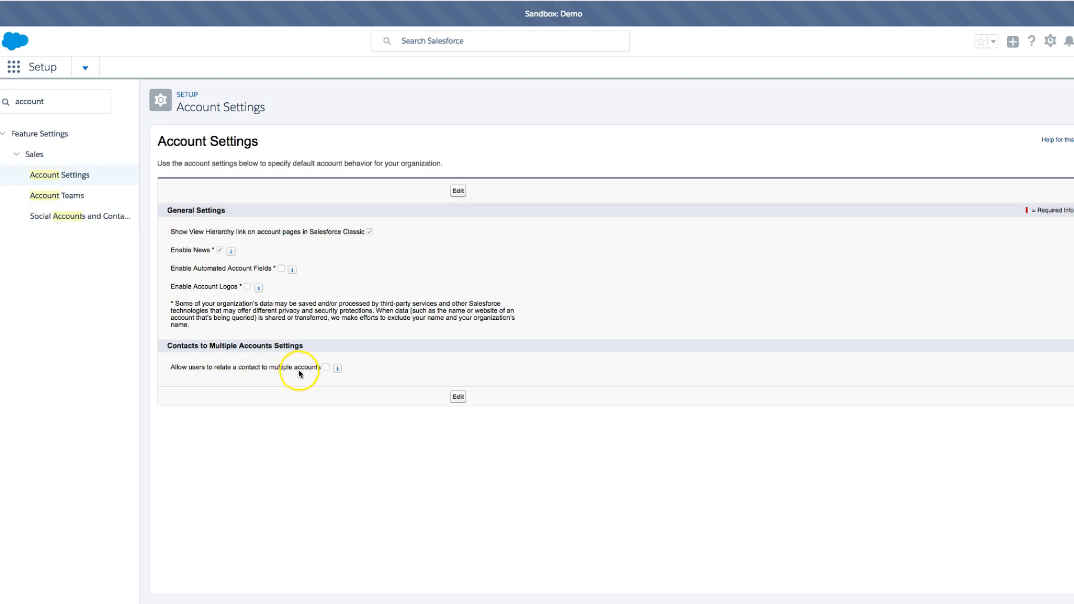
# - Enable the setting that allows users to relate a contact to multiple accounts and save the account settings
pyautogui.click(458, 396)
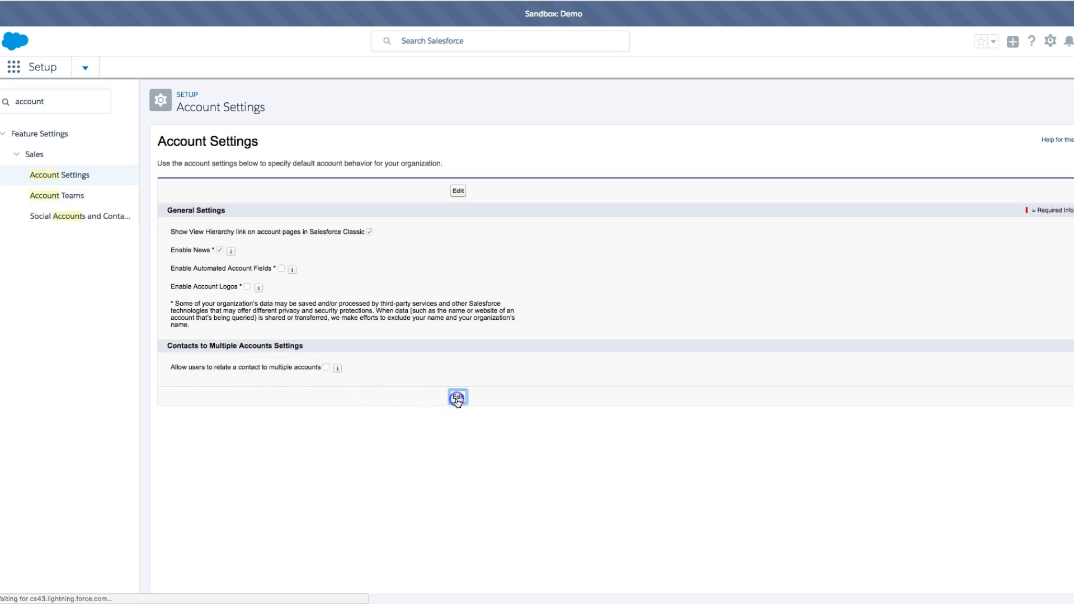
pyautogui.click(326, 368)
pyautogui.click(459, 415)
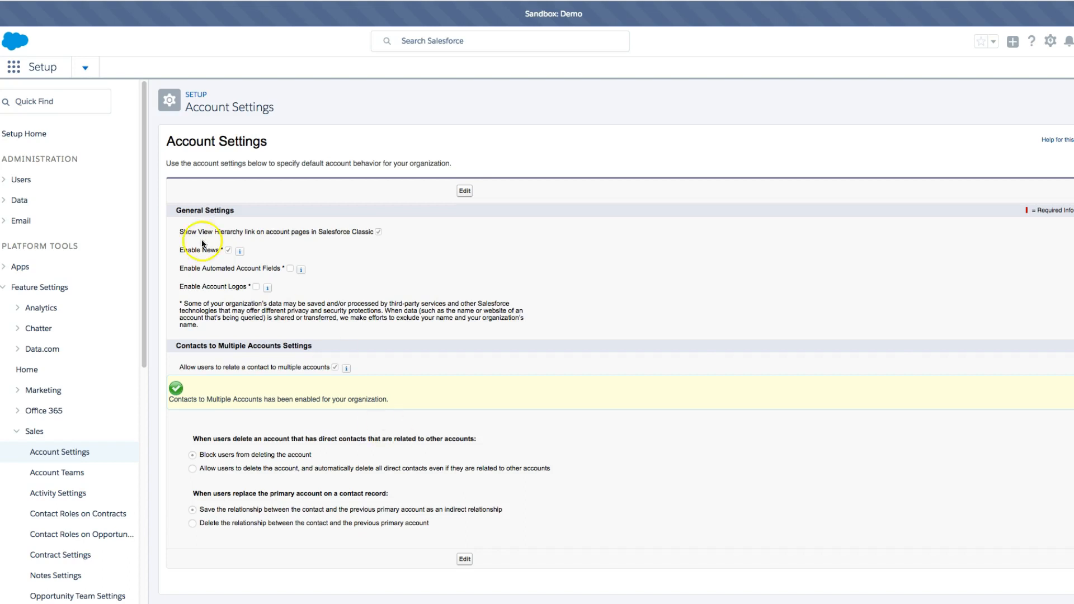
# - Return to the Fast Slow Motion app, open the recently viewed contact and check its related lists
pyautogui.click(16, 69)
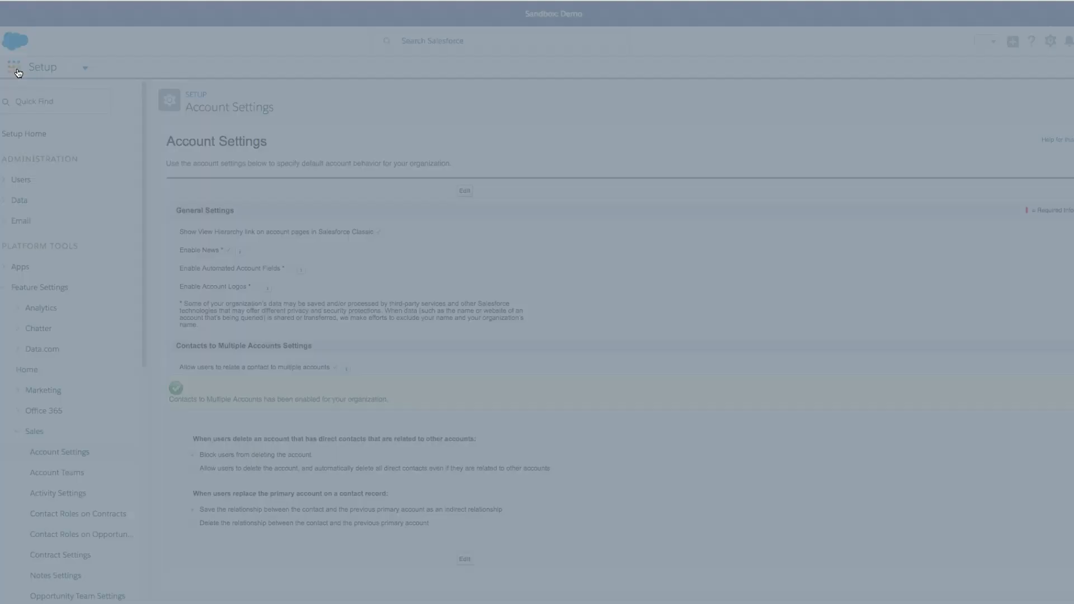
pyautogui.click(122, 204)
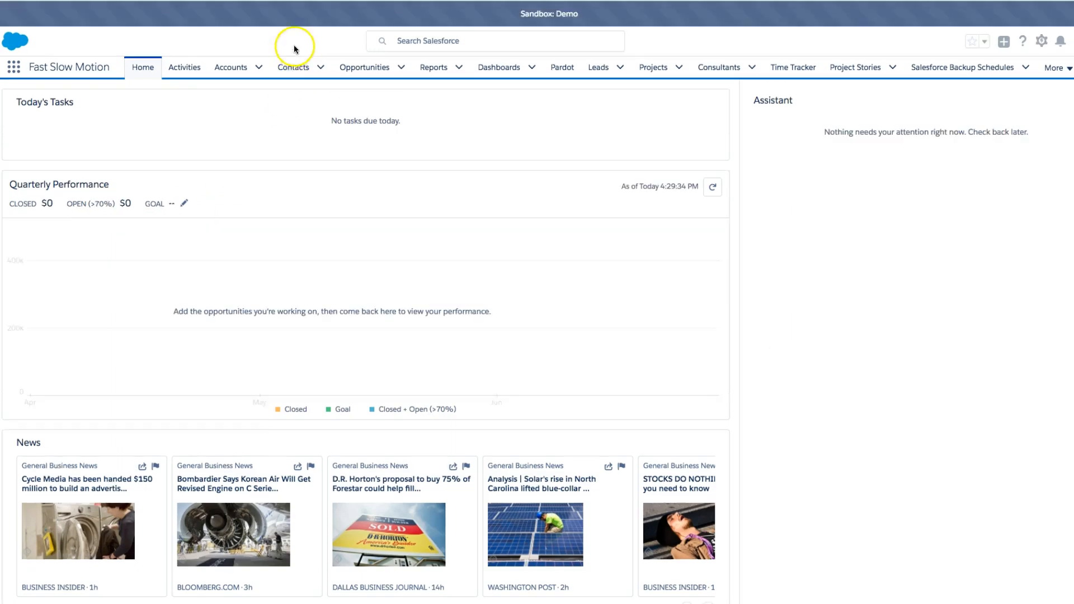
pyautogui.click(294, 70)
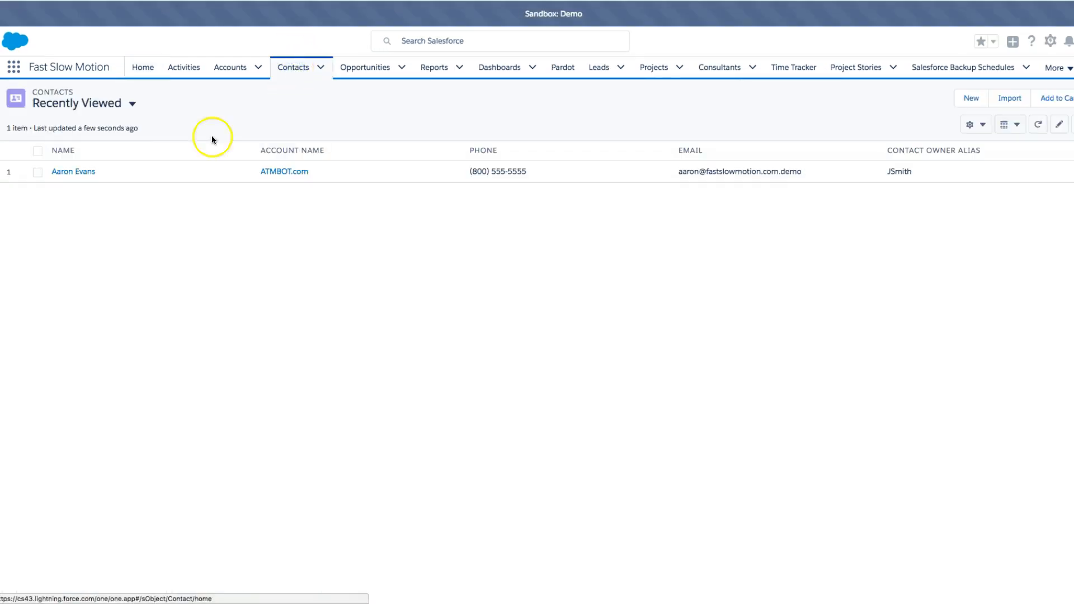
pyautogui.click(85, 173)
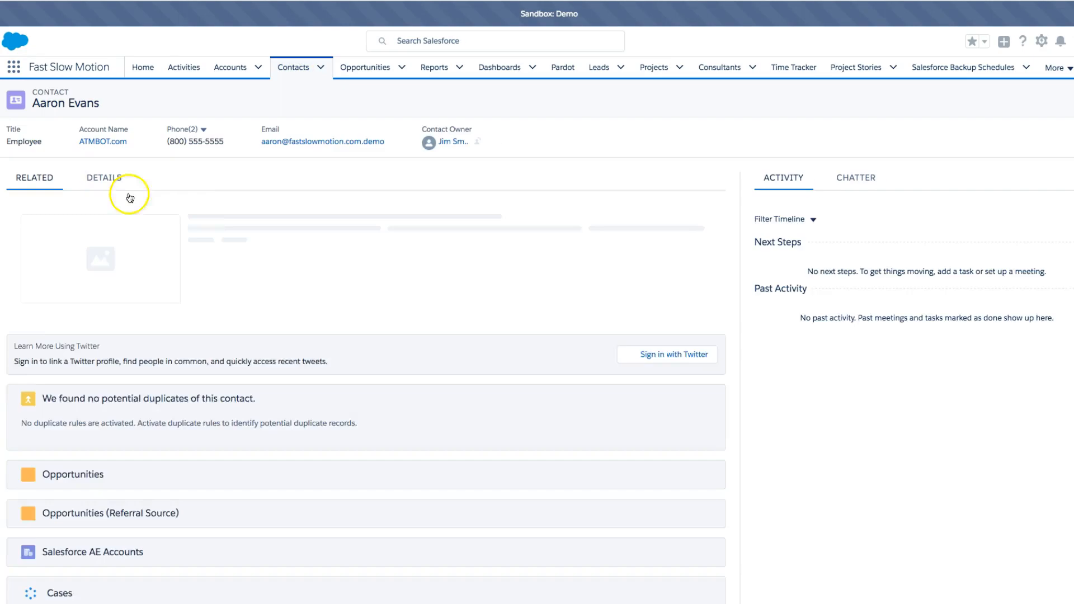
pyautogui.scroll(-4, 286, 227)
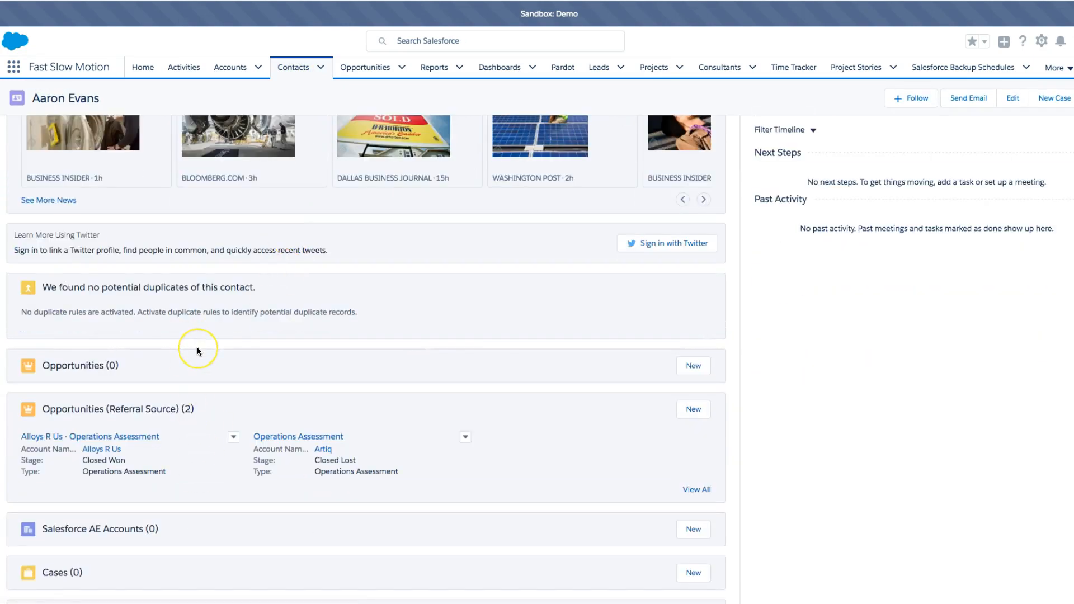
pyautogui.scroll(4, 197, 347)
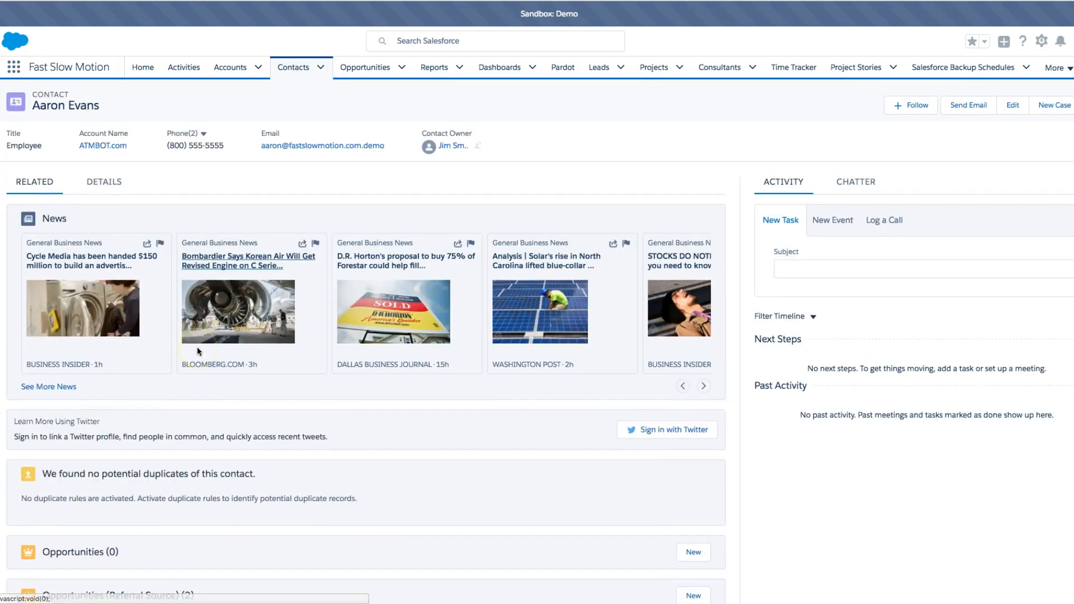
# - Edit the Contact object and open its Contact Layout page layout
pyautogui.click(1041, 41)
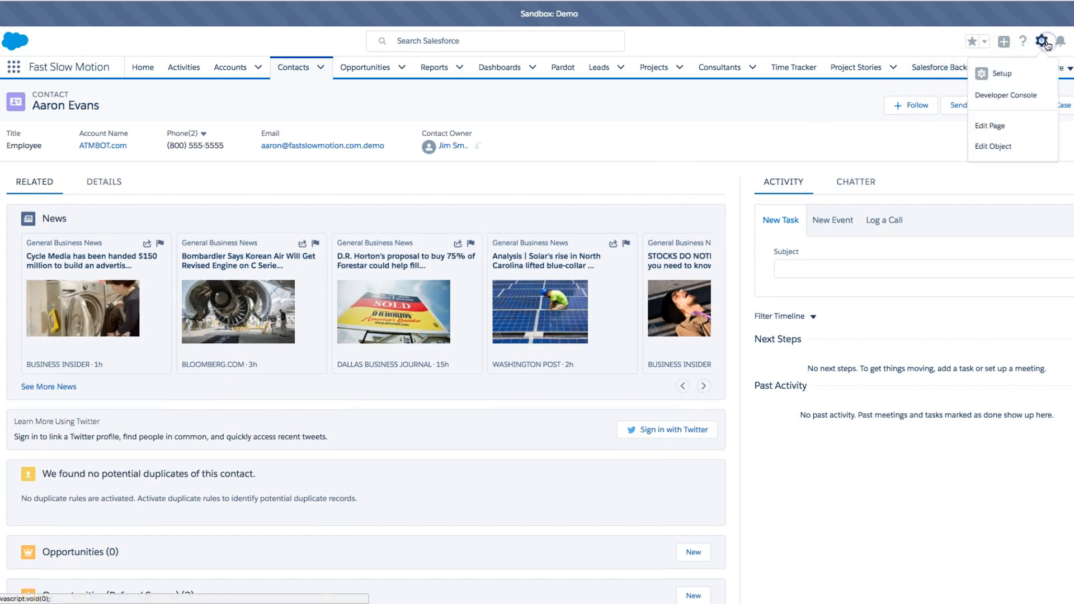
pyautogui.click(1001, 147)
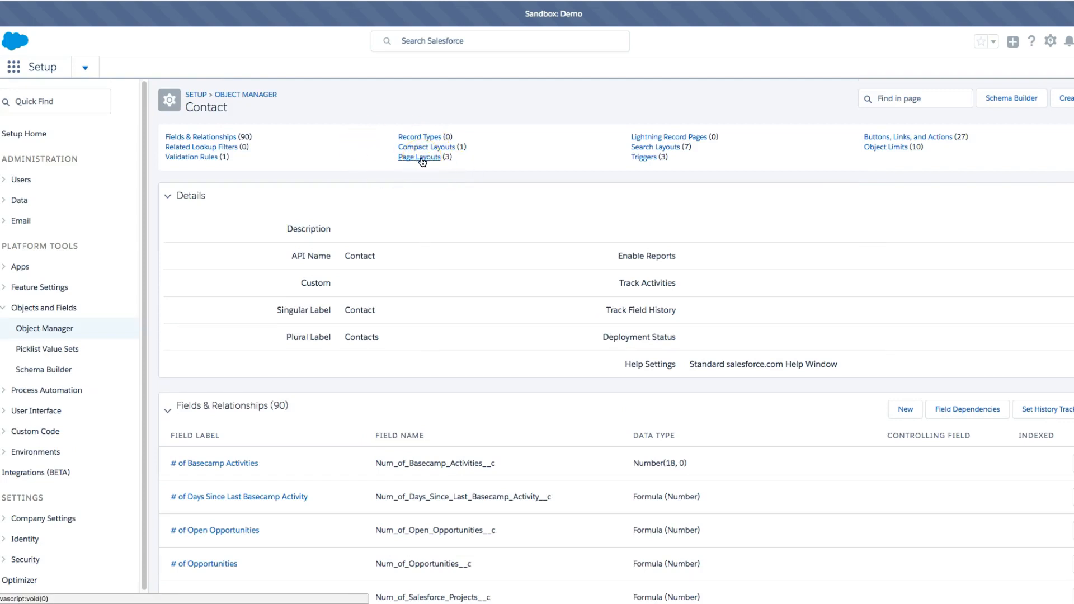
pyautogui.click(420, 160)
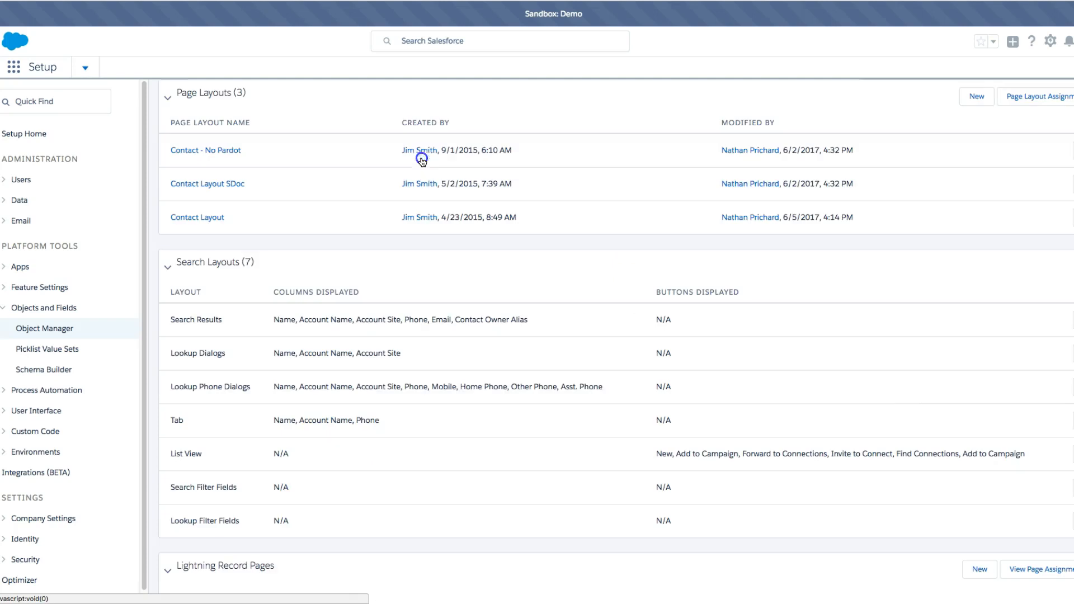
pyautogui.click(211, 219)
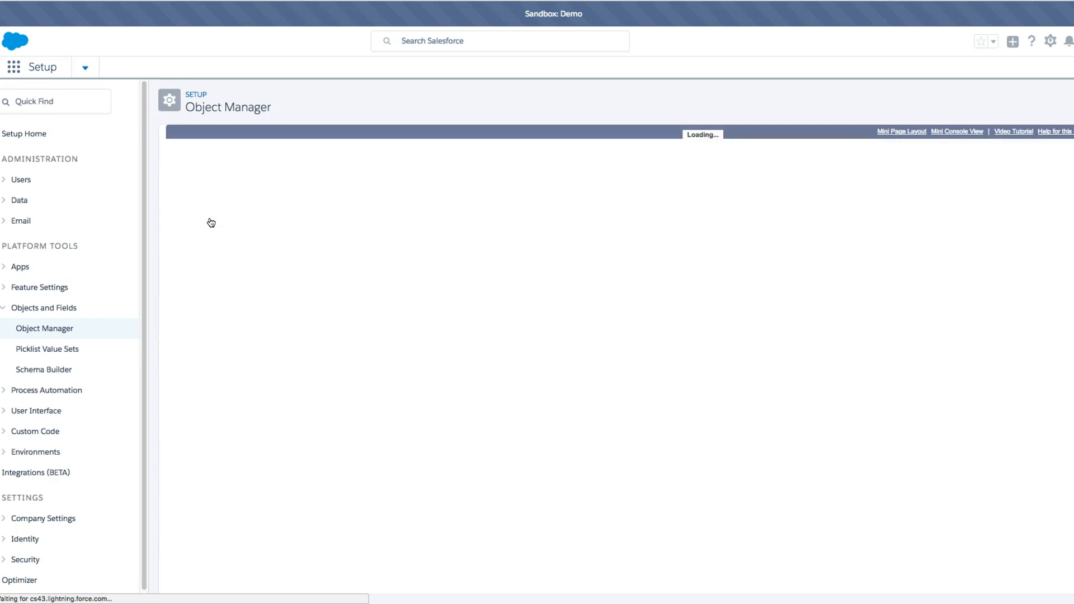
# - Add the Related Accounts related list above the Contact list on the layout
pyautogui.moveTo(268, 194); pyautogui.dragTo(268, 224)
pyautogui.click(210, 194)
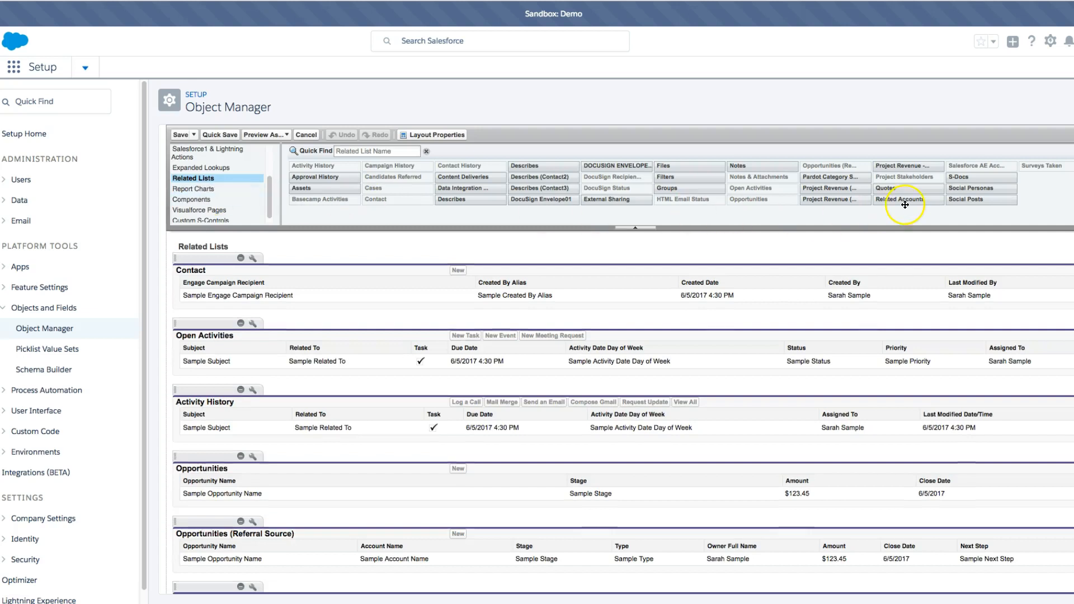
pyautogui.click(905, 205)
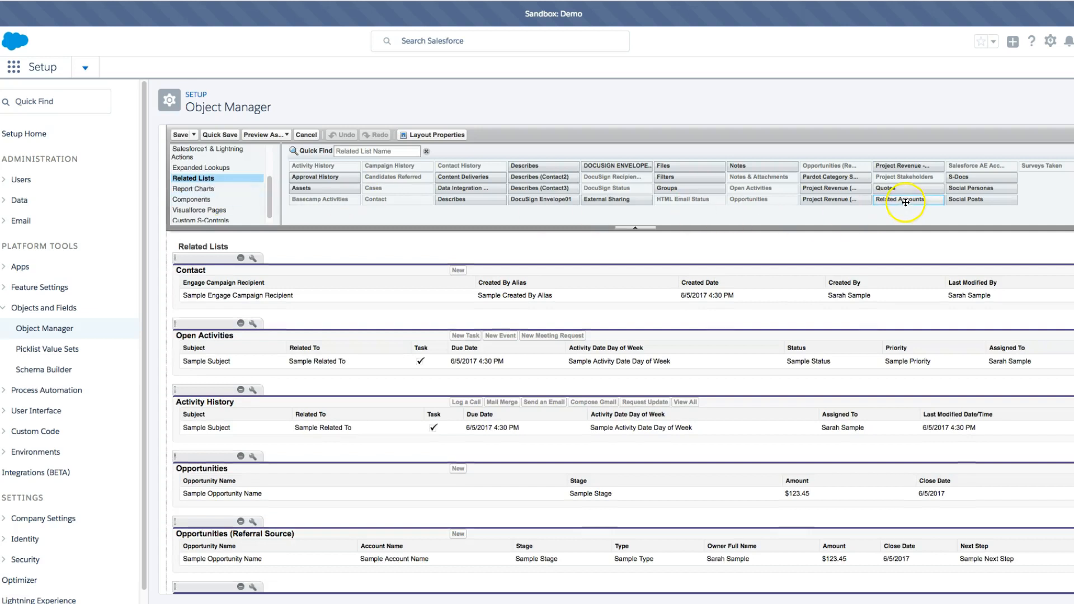
pyautogui.moveTo(917, 201); pyautogui.dragTo(719, 263)
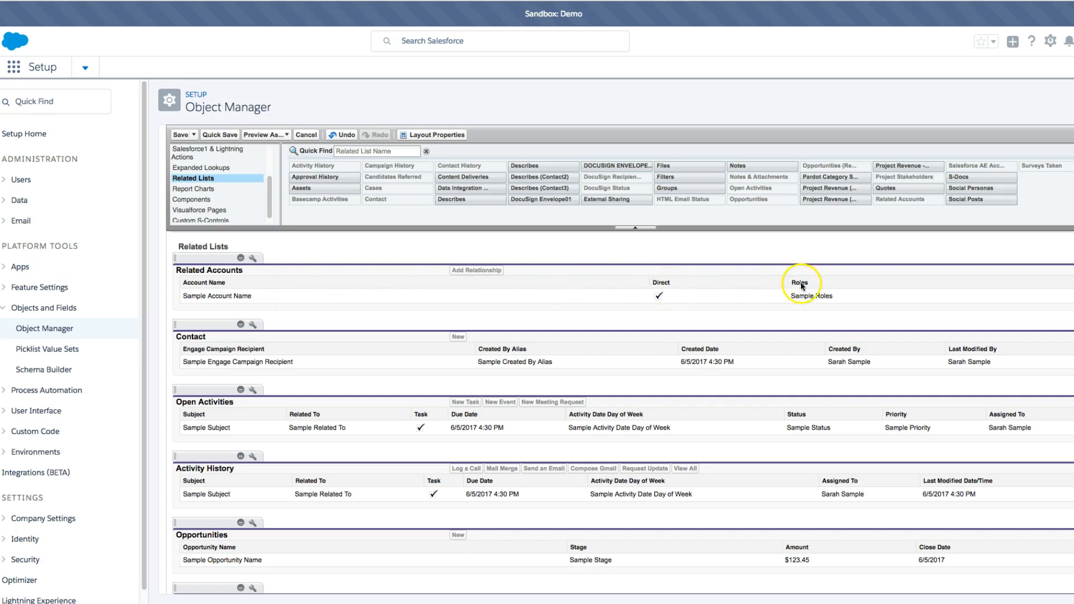
# - Examine the available column fields in the Related Accounts list's properties and cancel out of them
pyautogui.click(252, 258)
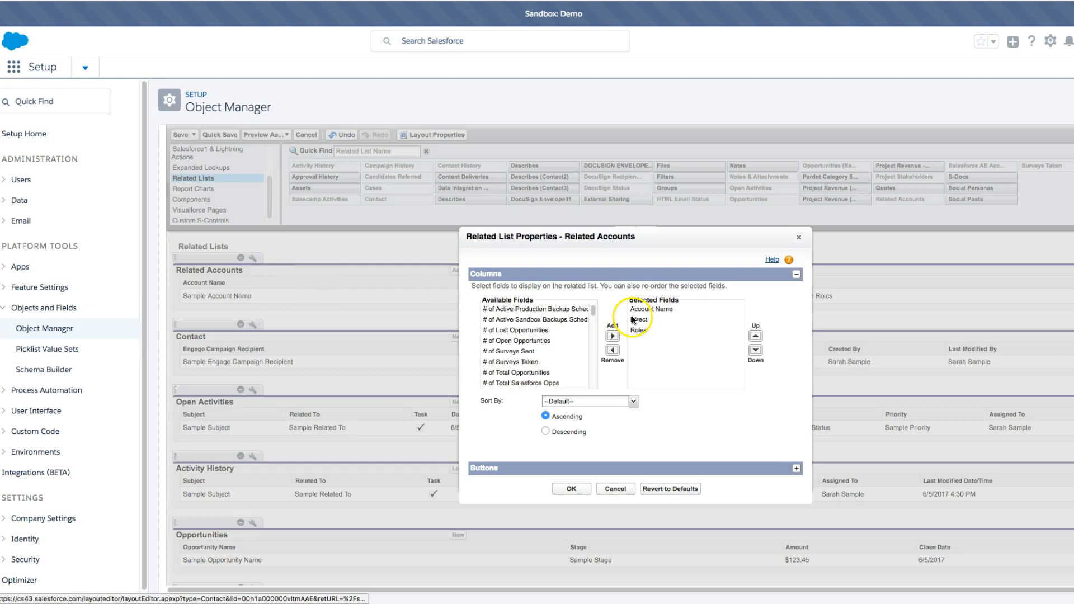
pyautogui.scroll(-3, 540, 336)
pyautogui.scroll(-3, 540, 335)
pyautogui.click(537, 356)
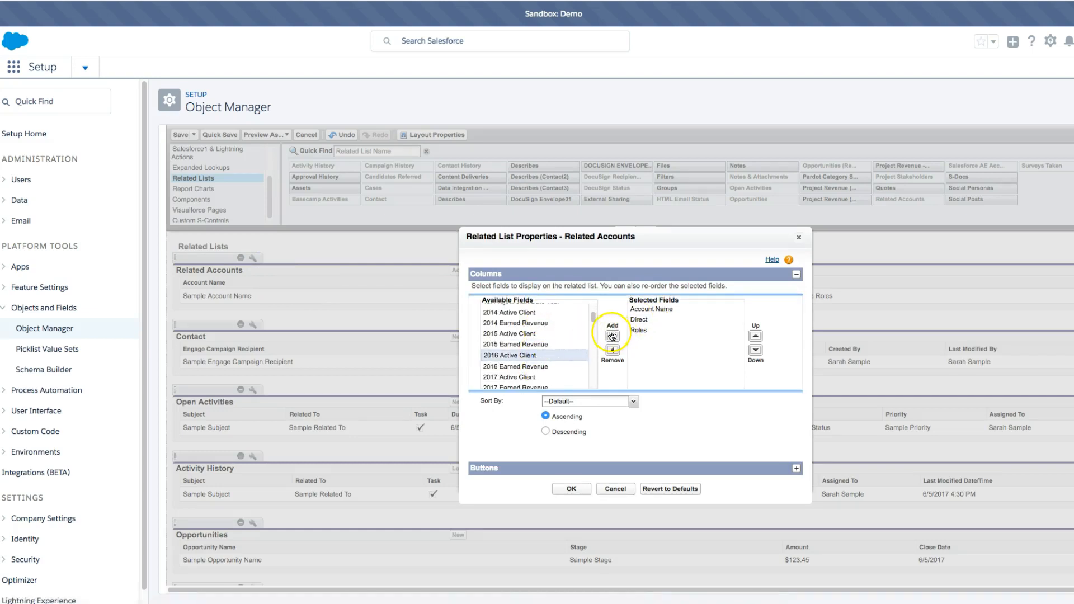
pyautogui.click(617, 490)
# - Save the contact layout, overwriting users' related list customizations, and return to the contact record
pyautogui.click(182, 136)
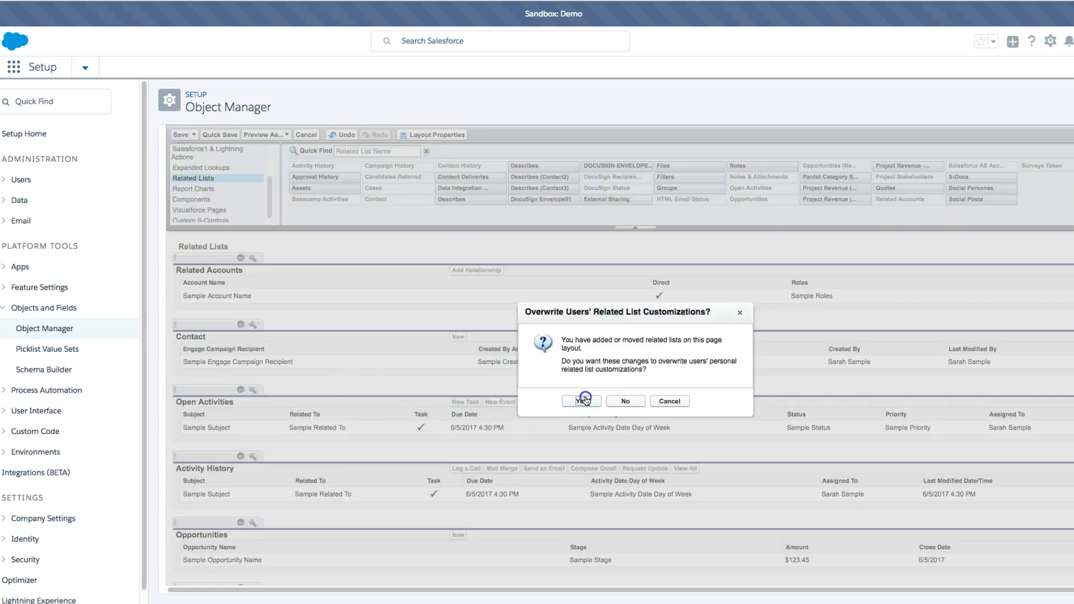
pyautogui.click(585, 401)
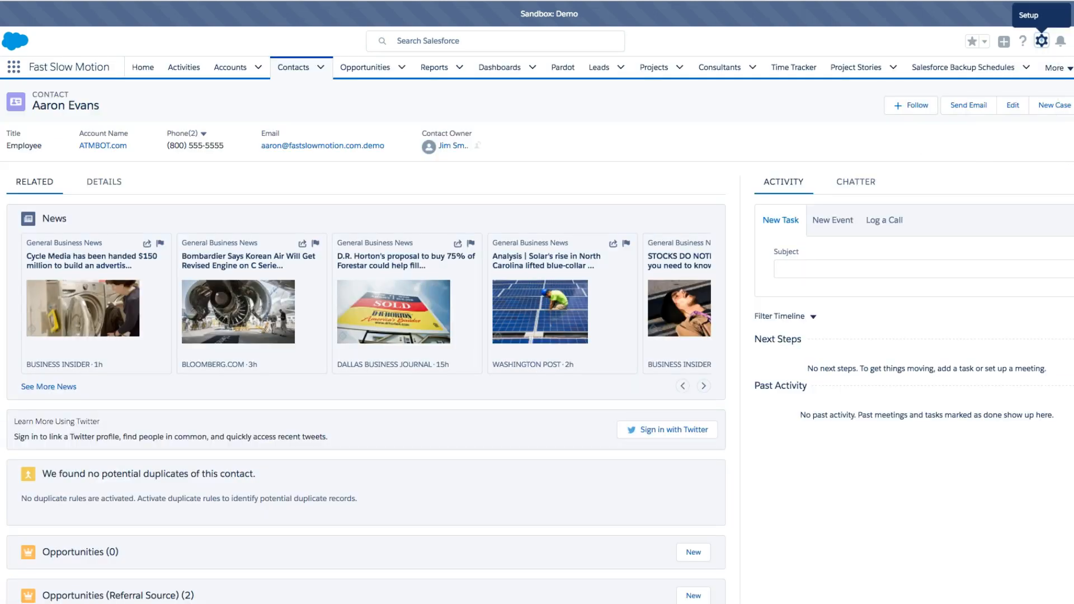
pyautogui.click(127, 425)
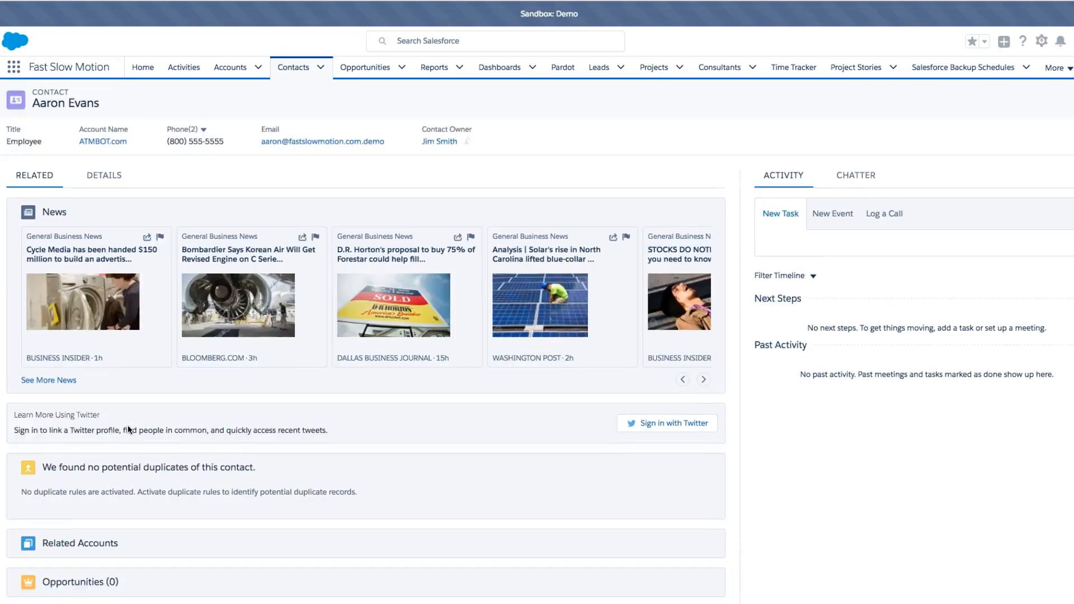
# - Add a related account relationship from the contact to Aecium Finance with the role Economic Buyer and save it
pyautogui.scroll(-2, 128, 425)
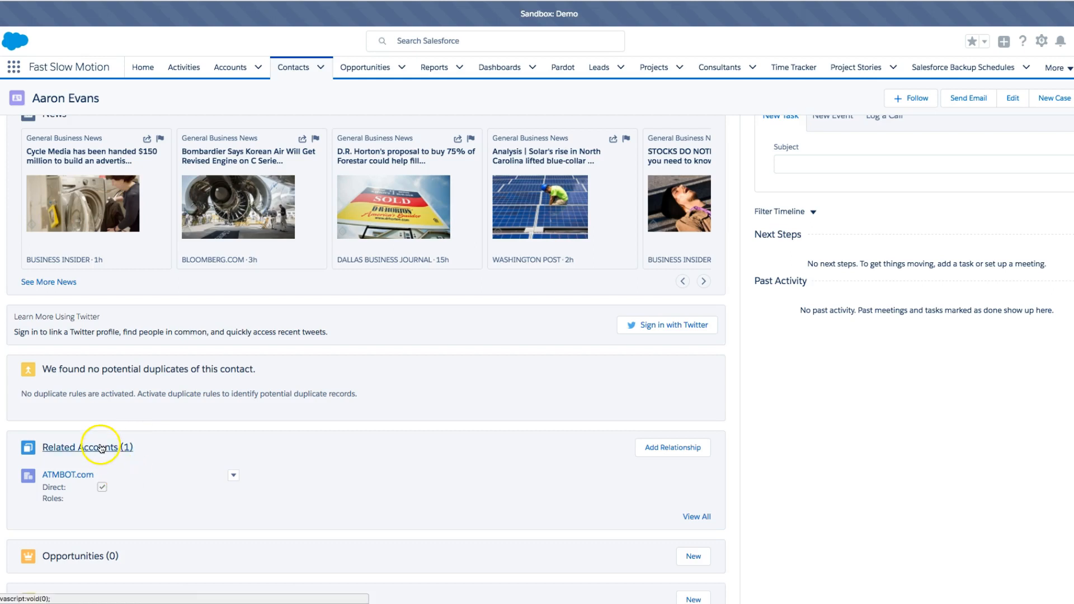
pyautogui.scroll(-1, 84, 459)
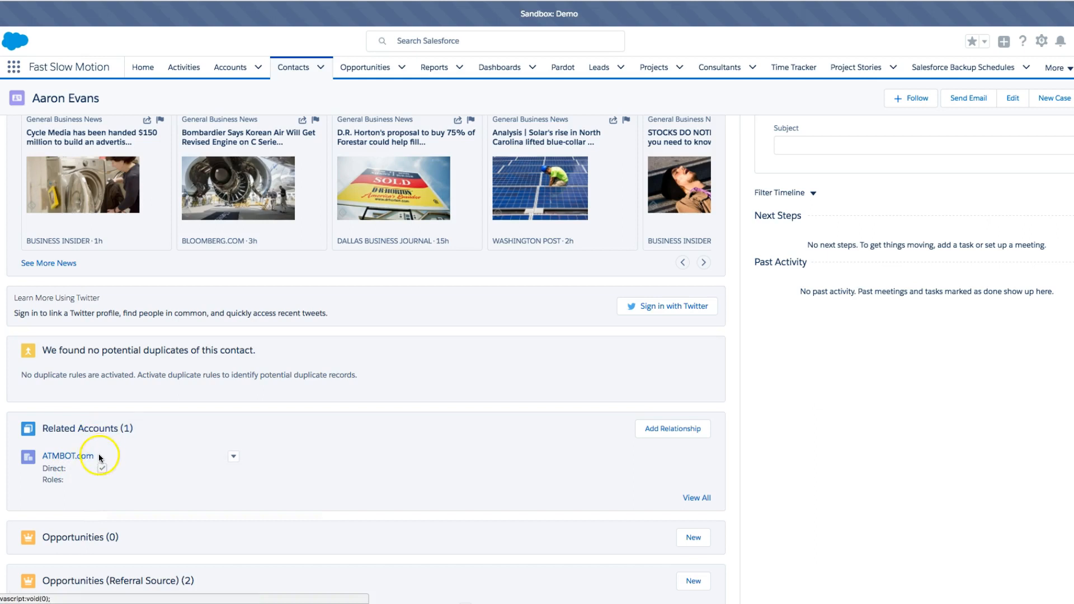
pyautogui.click(665, 436)
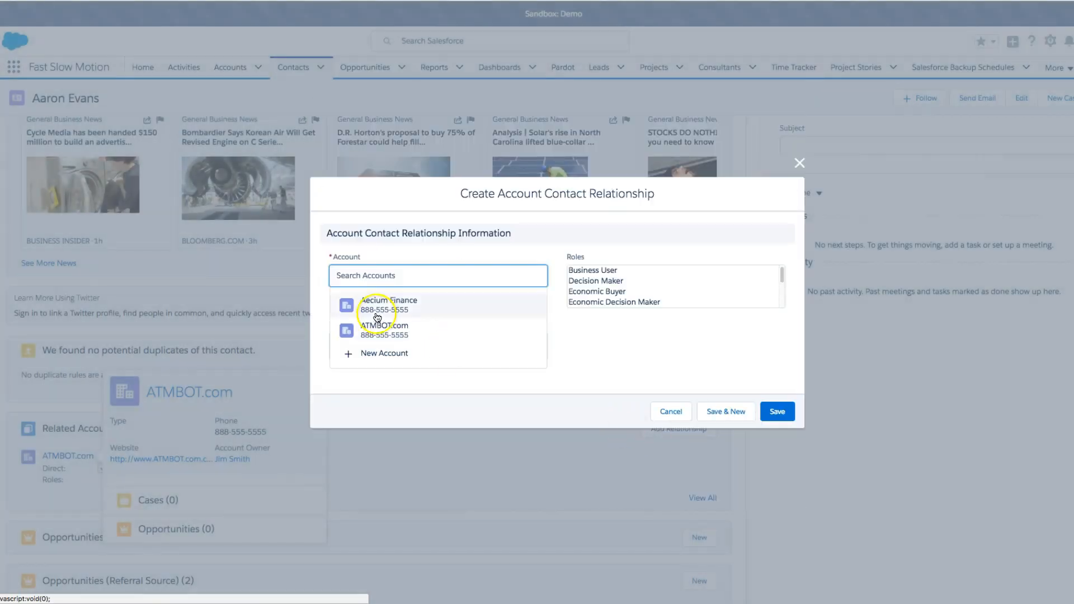
pyautogui.click(398, 308)
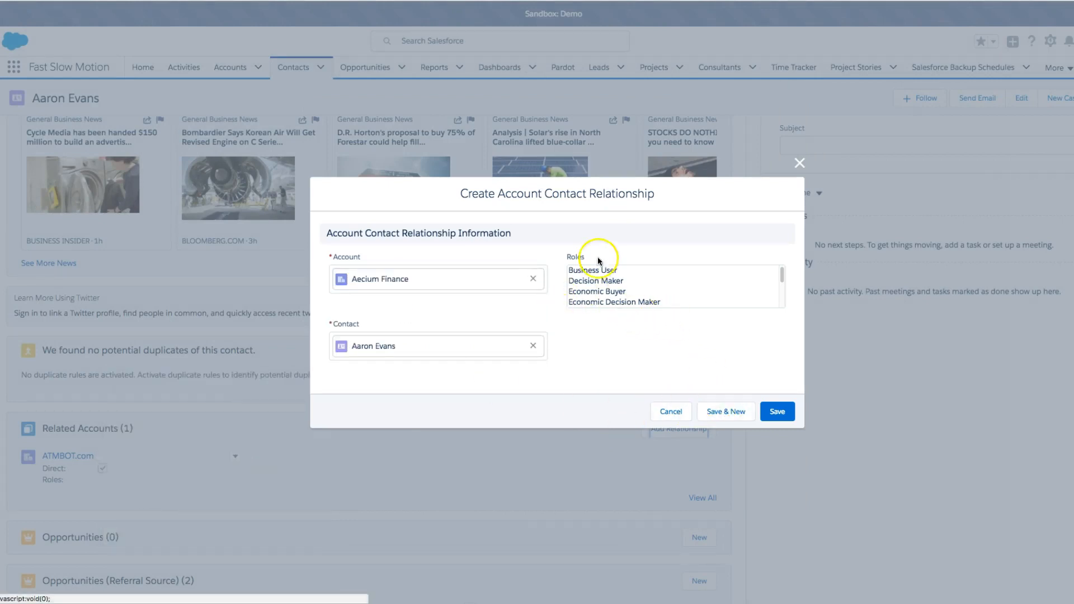
pyautogui.moveTo(782, 276)
pyautogui.mouseDown()
pyautogui.moveTo(784, 309)
pyautogui.moveTo(781, 273)
pyautogui.mouseUp()
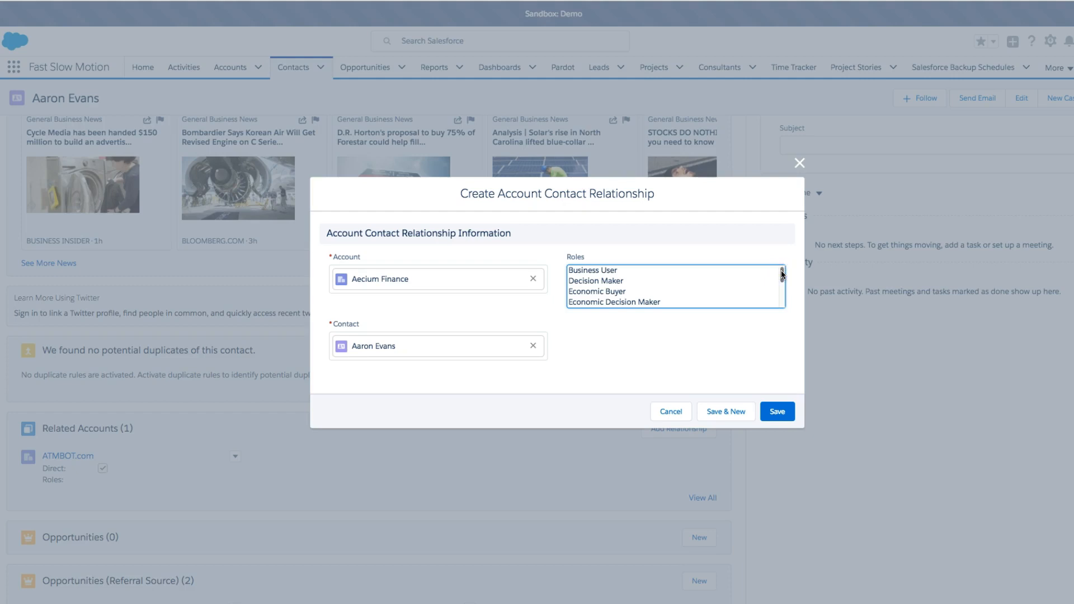
pyautogui.moveTo(783, 275); pyautogui.dragTo(784, 283)
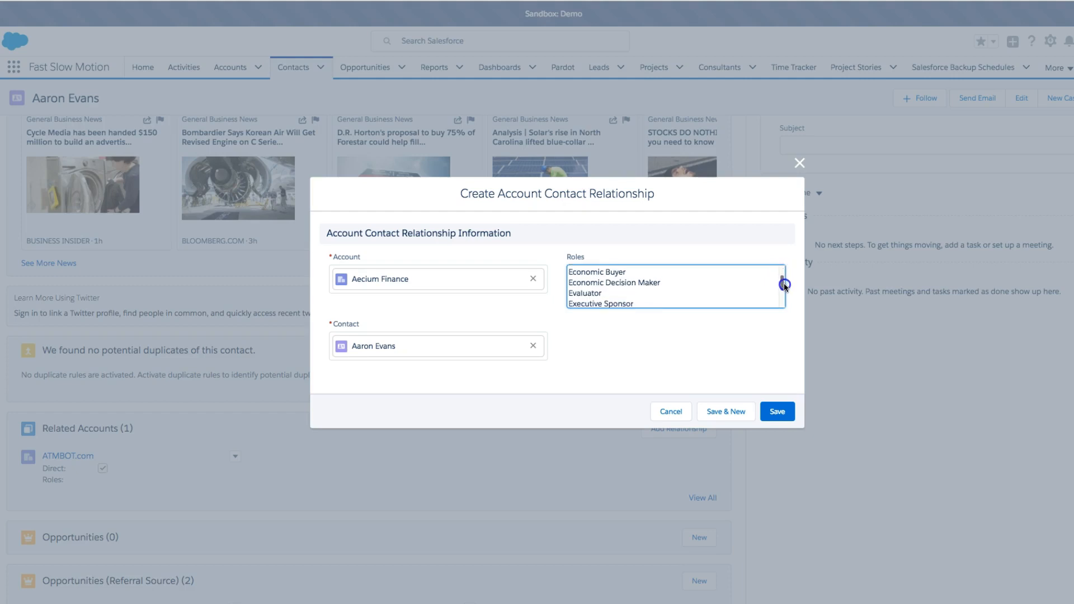
pyautogui.click(677, 274)
pyautogui.click(780, 413)
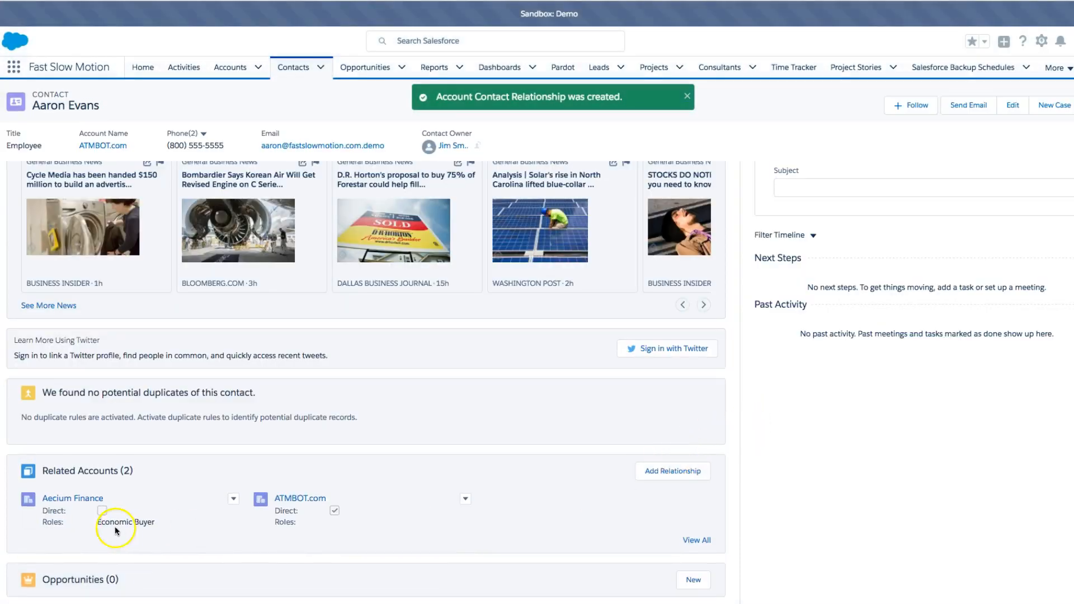
# - Review the contact's related accounts, open the ATMBOT.com account and view its Contacts related list
pyautogui.scroll(3, 109, 384)
pyautogui.scroll(-4, 109, 384)
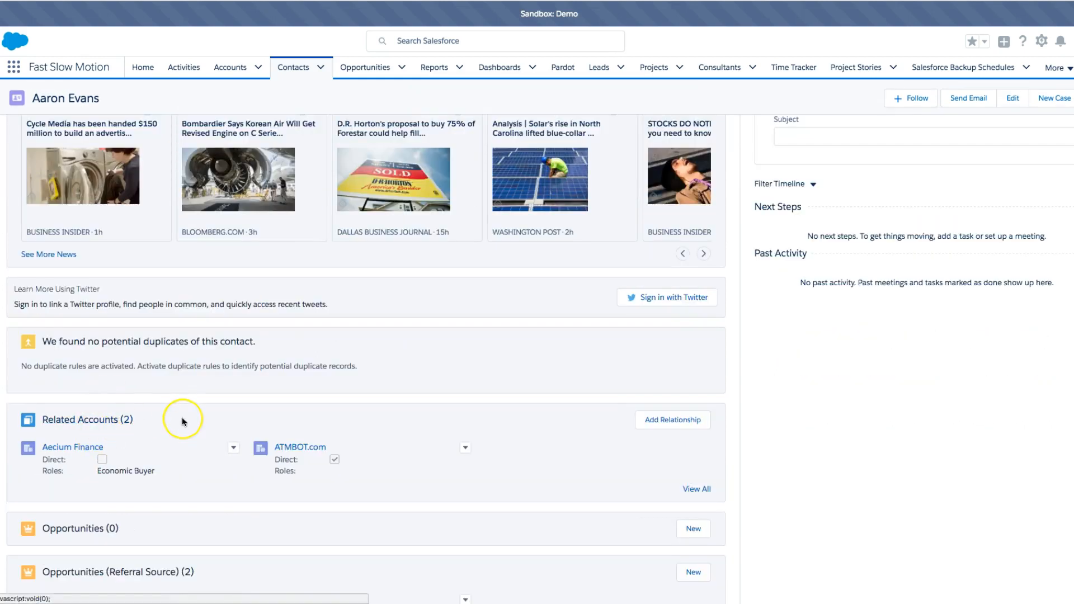
pyautogui.click(184, 418)
pyautogui.moveTo(301, 451)
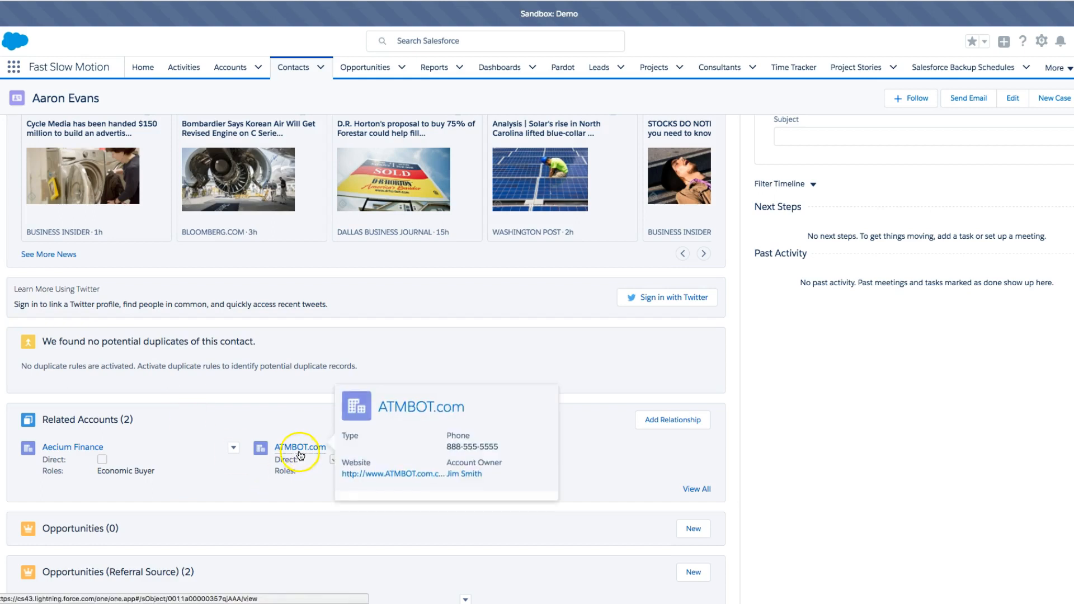
pyautogui.click(301, 447)
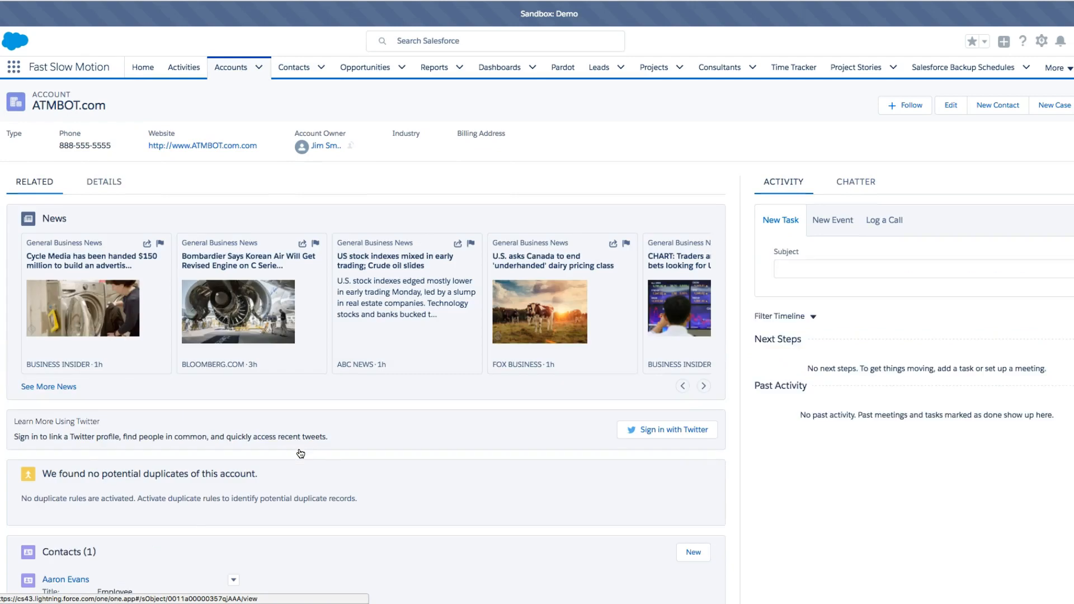
pyautogui.scroll(-3, 300, 453)
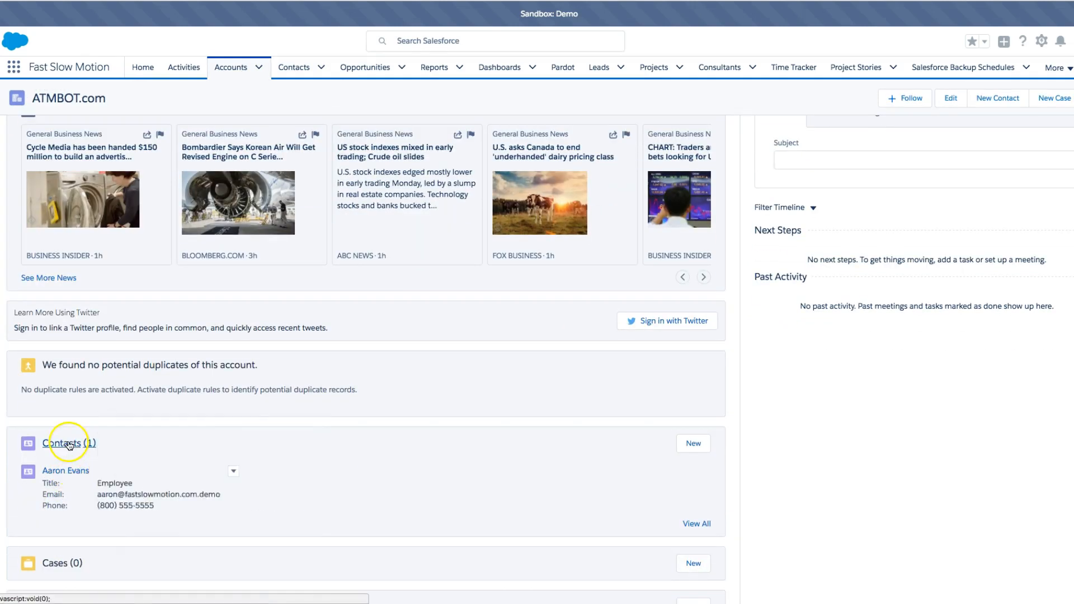
# - Open the Account object's setup from the ATMBOT.com record and edit the page layout named Account Layout
pyautogui.scroll(3, 364, 462)
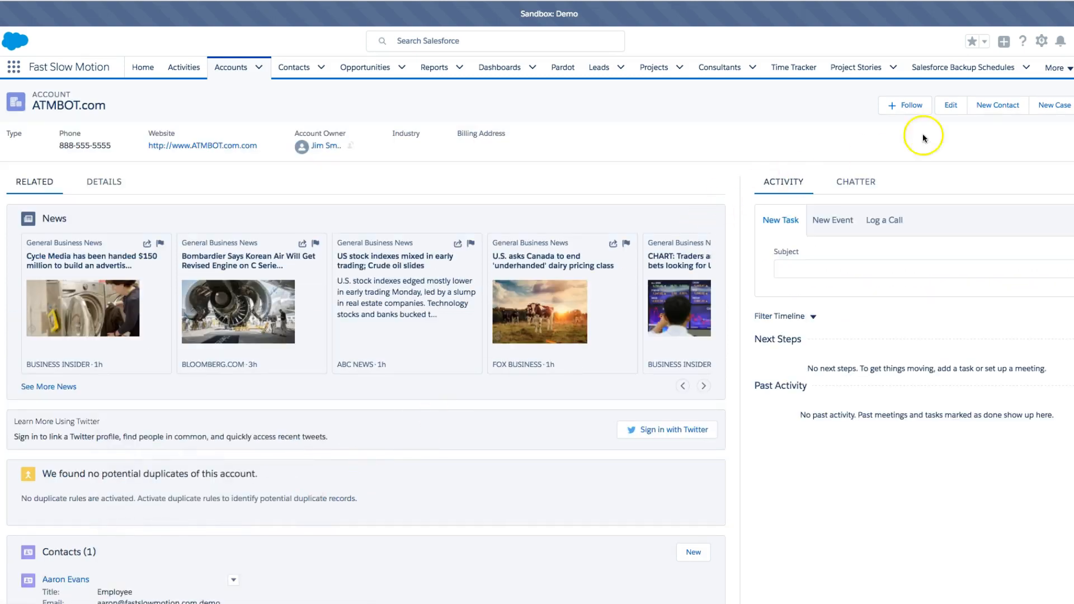
pyautogui.click(1041, 40)
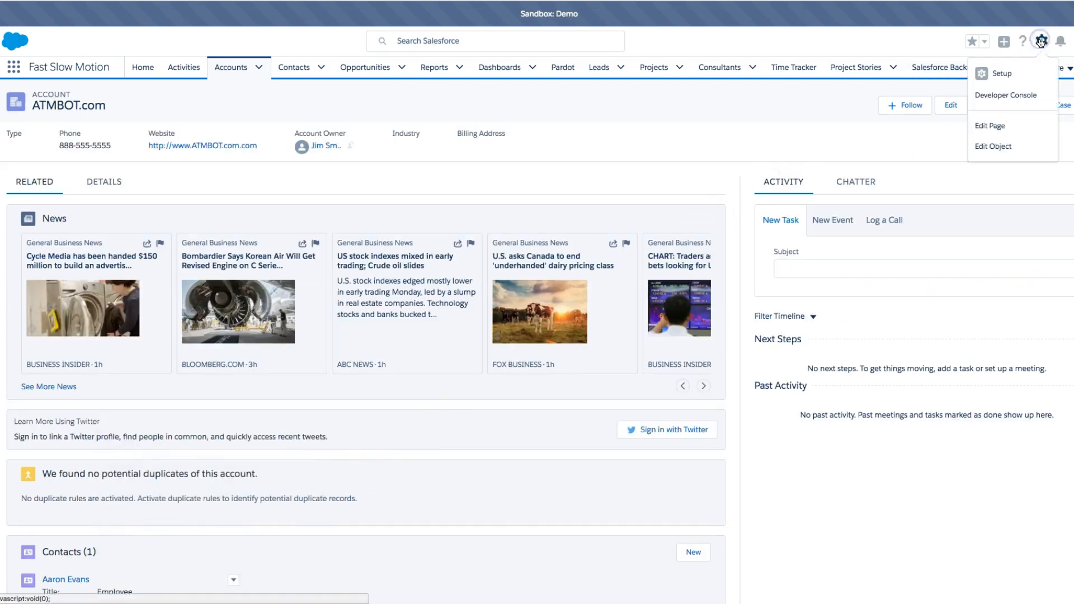
pyautogui.click(998, 146)
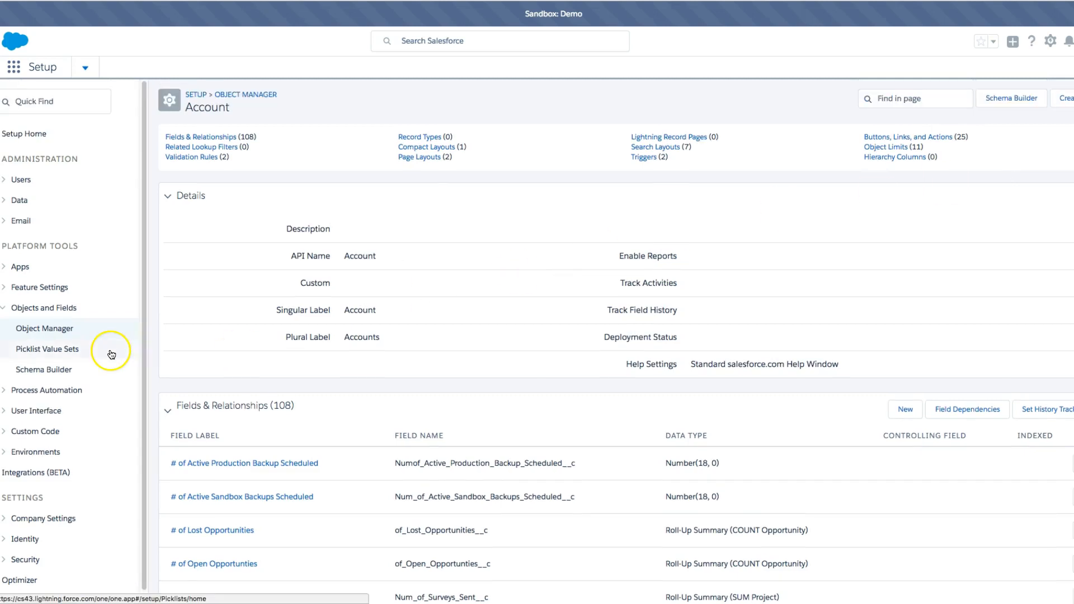
pyautogui.click(413, 157)
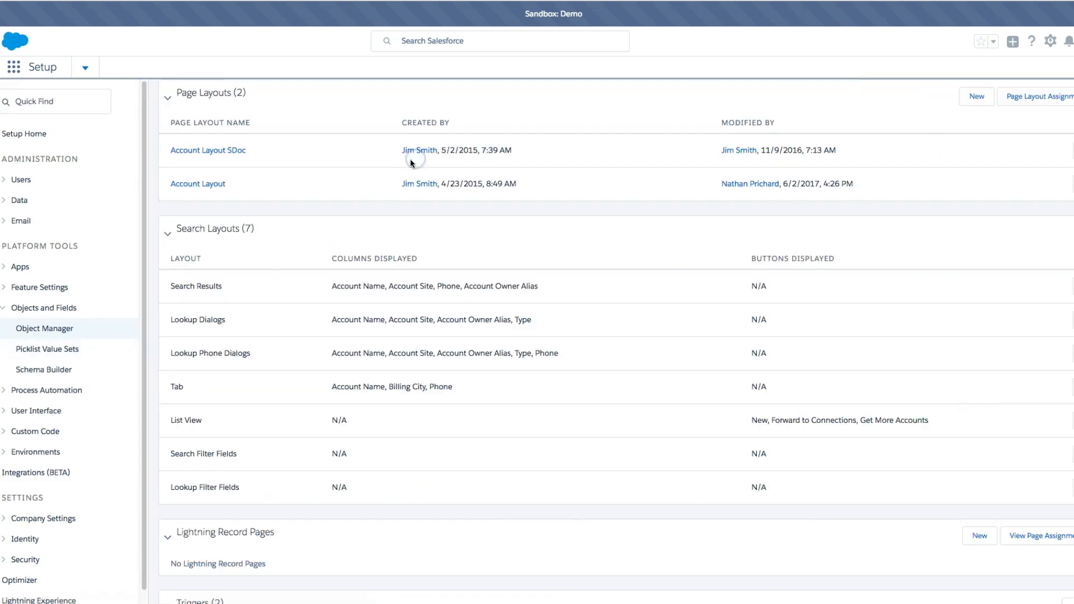
pyautogui.click(193, 188)
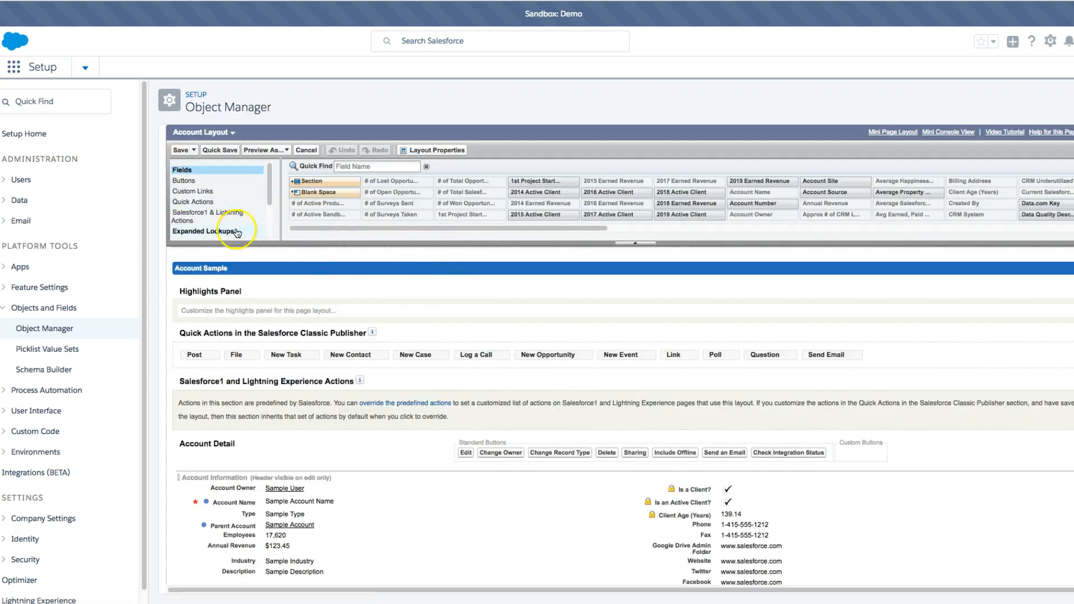
# - Add the Related Contacts related list above Contacts in the account layout and remove the standard Contacts list
pyautogui.moveTo(270, 198); pyautogui.dragTo(274, 238)
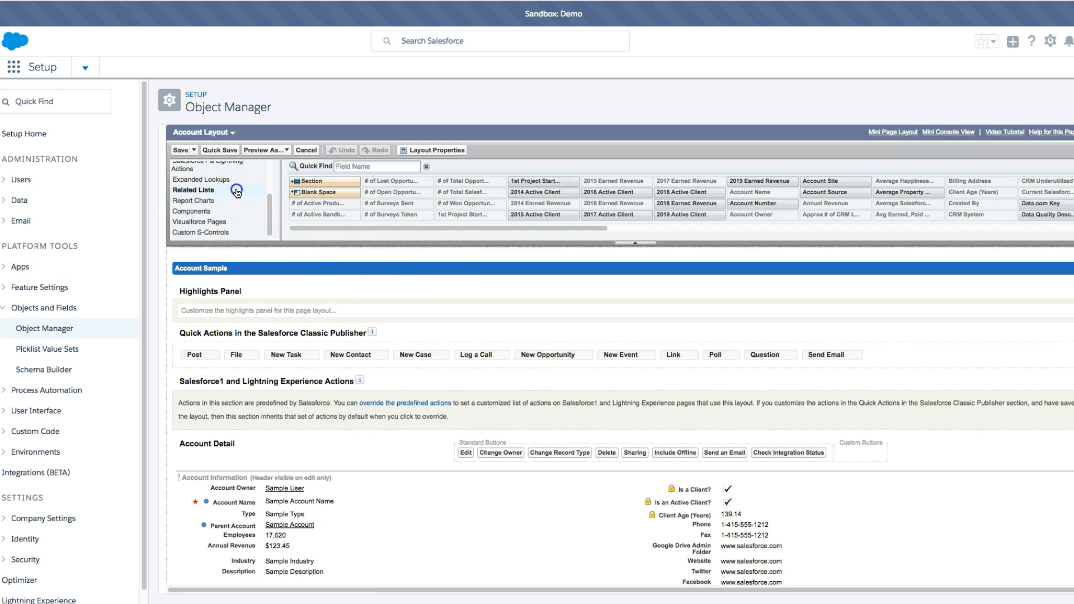
pyautogui.click(234, 190)
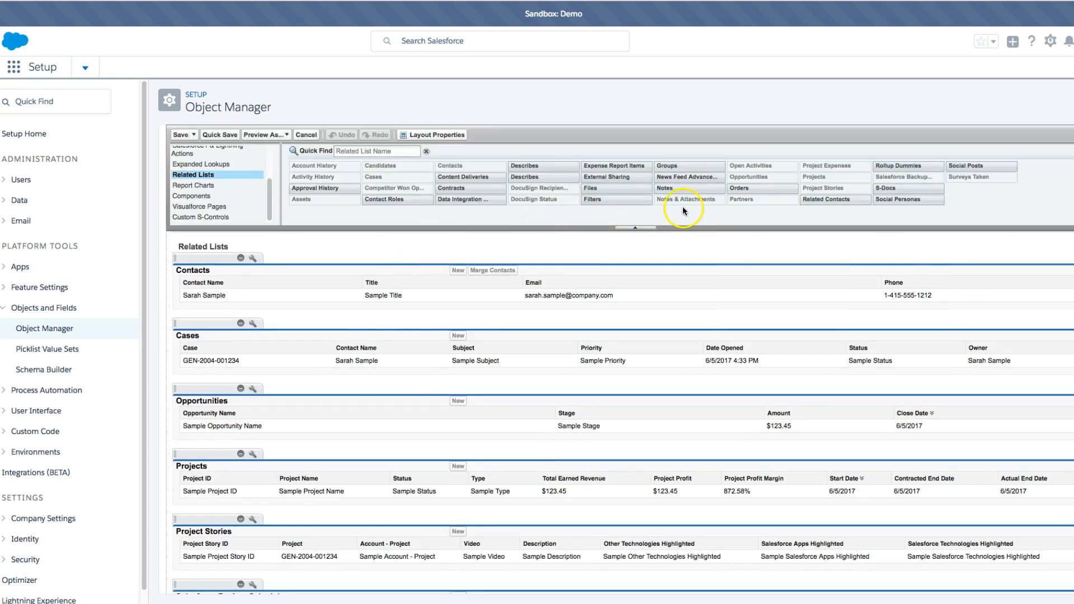
pyautogui.moveTo(821, 199); pyautogui.dragTo(546, 259)
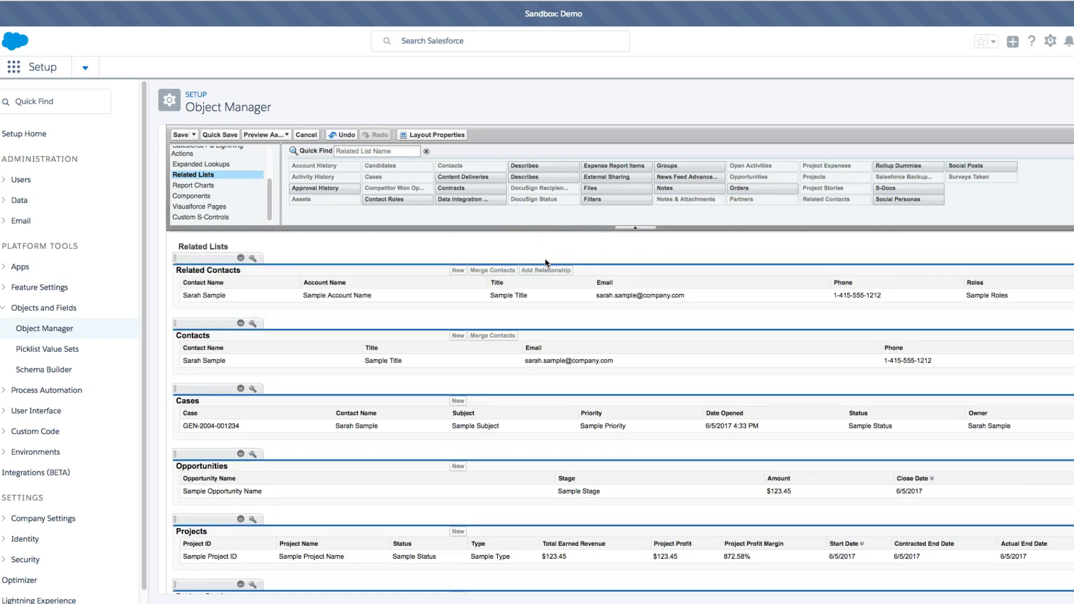
pyautogui.click(241, 324)
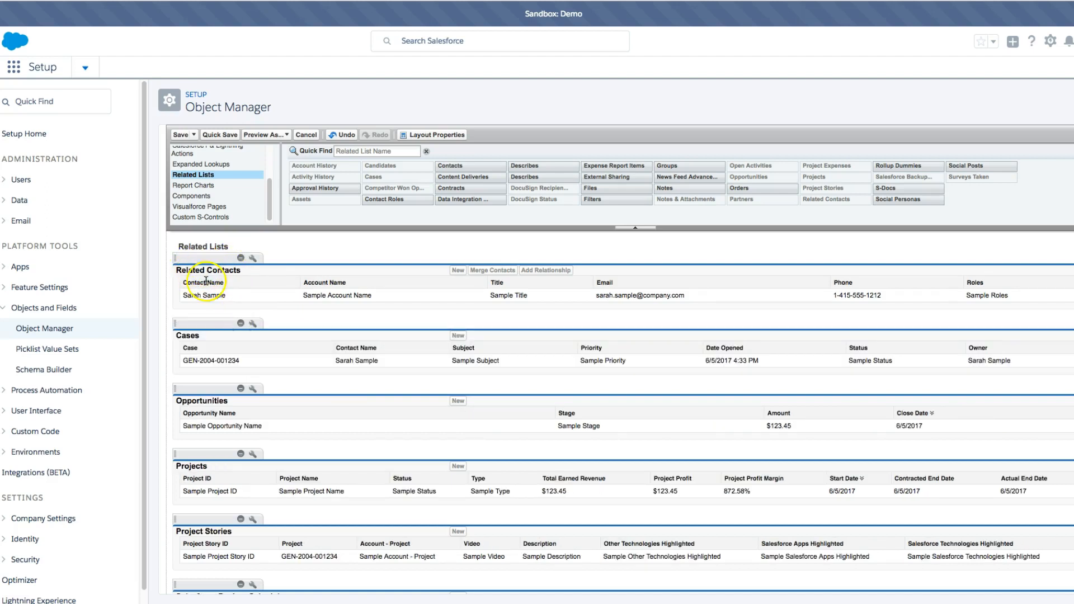
# - Save the account layout, overwriting users' related list customizations, and view the Related Contacts list on the ATMBOT.com account
pyautogui.click(180, 135)
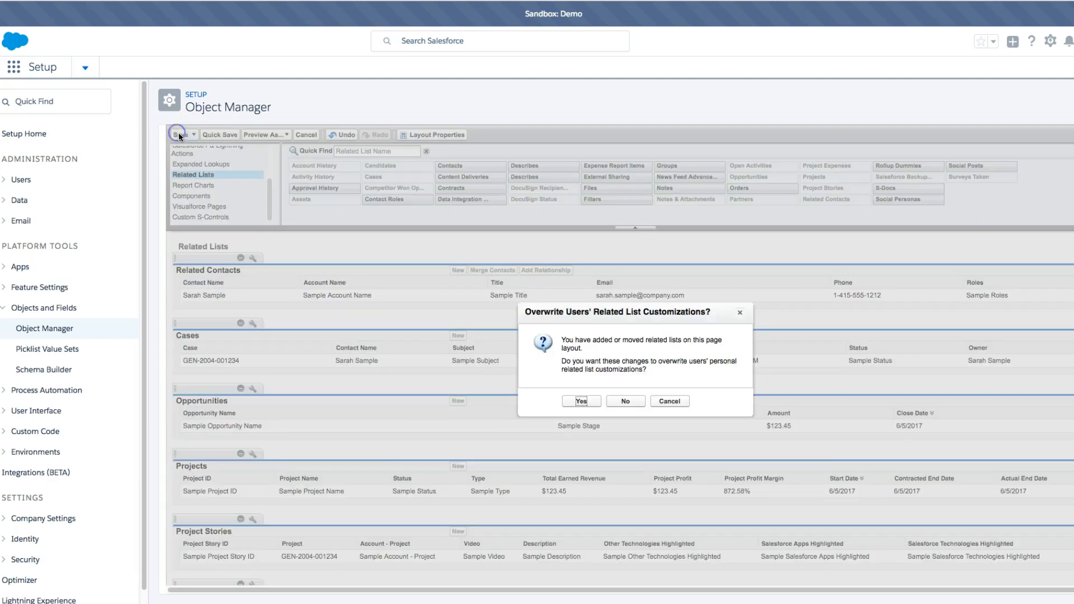
pyautogui.click(580, 402)
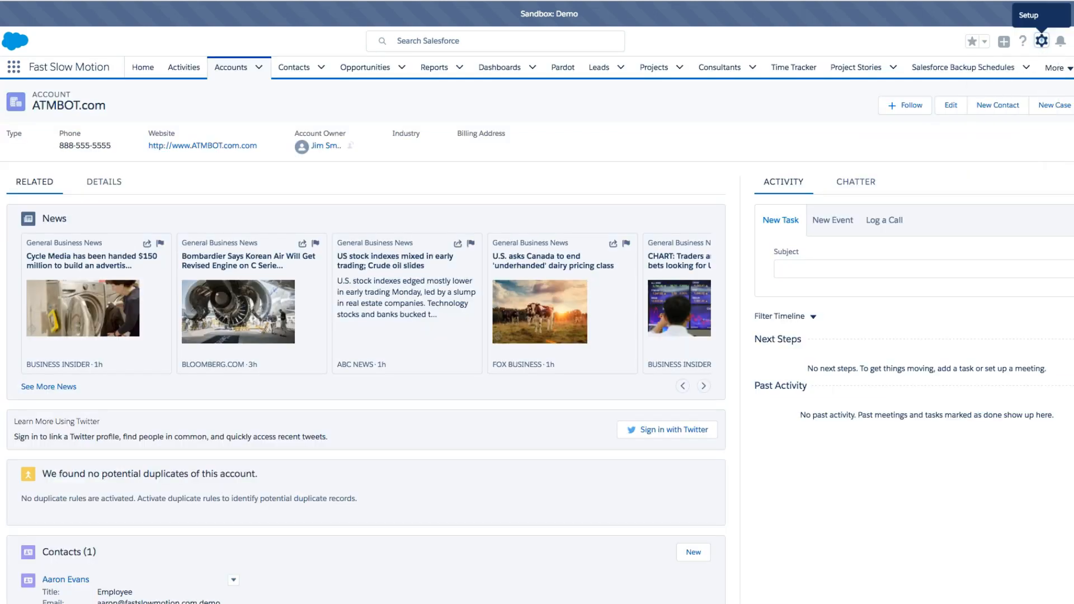
pyautogui.scroll(-3, 212, 378)
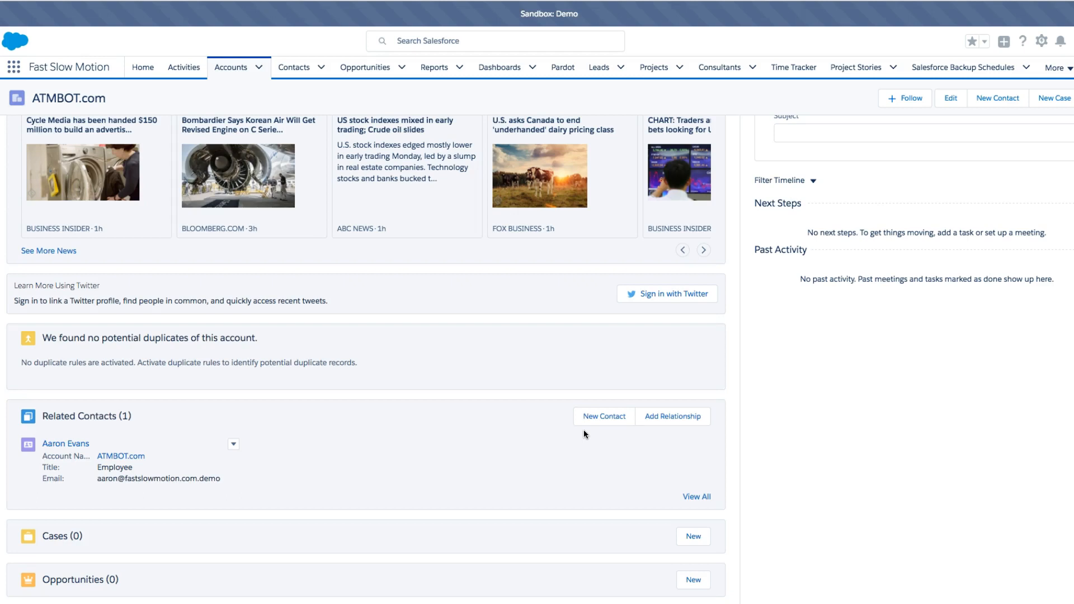
# - Open the contact listed under Related Contacts and check which of its related accounts is marked Direct
pyautogui.click(85, 446)
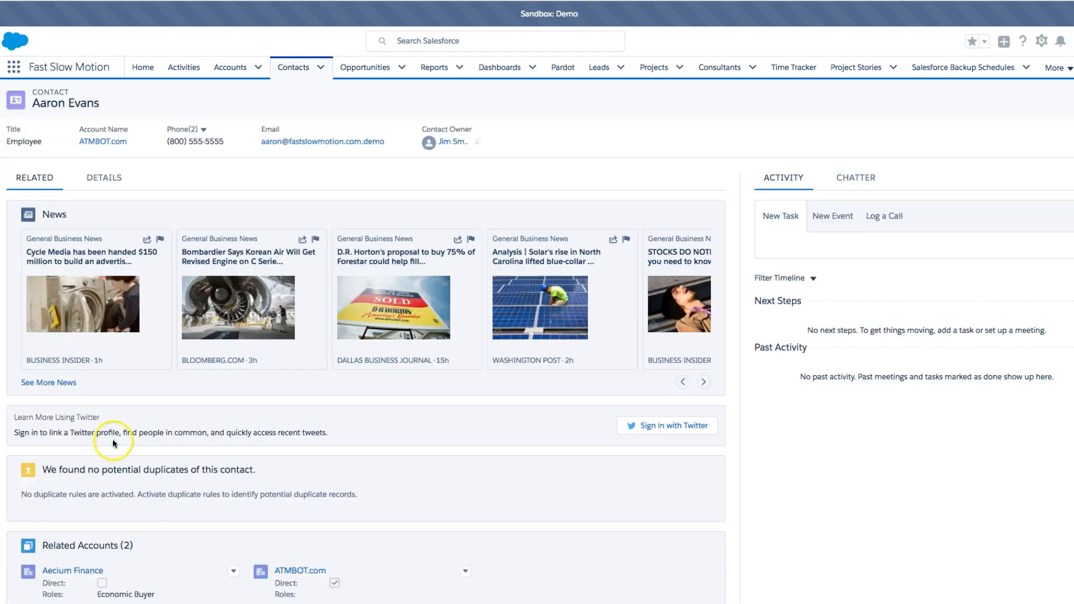
pyautogui.scroll(-3, 280, 420)
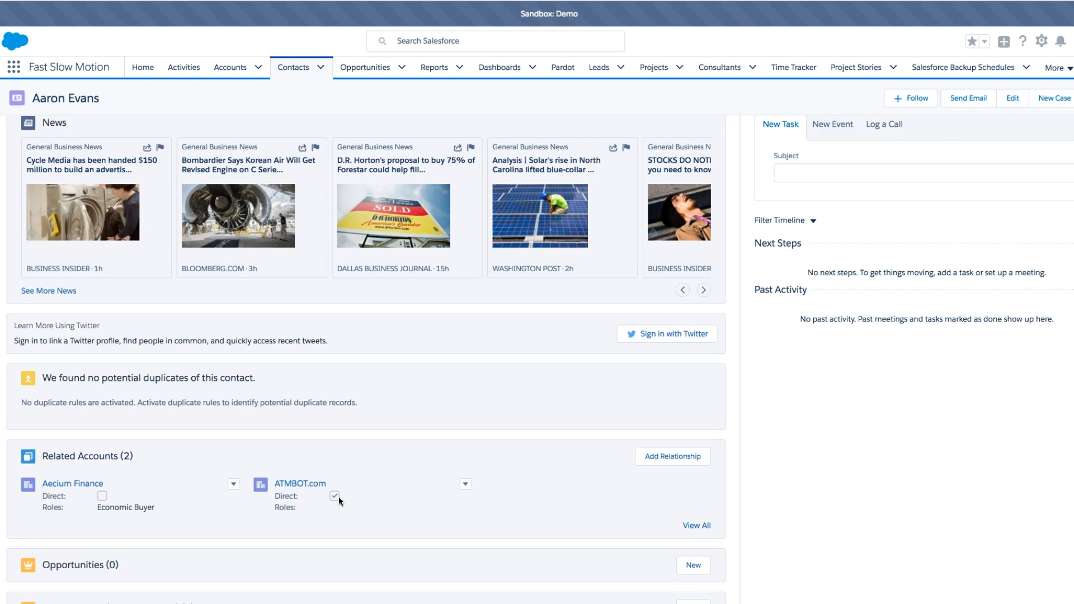
pyautogui.scroll(3, 337, 496)
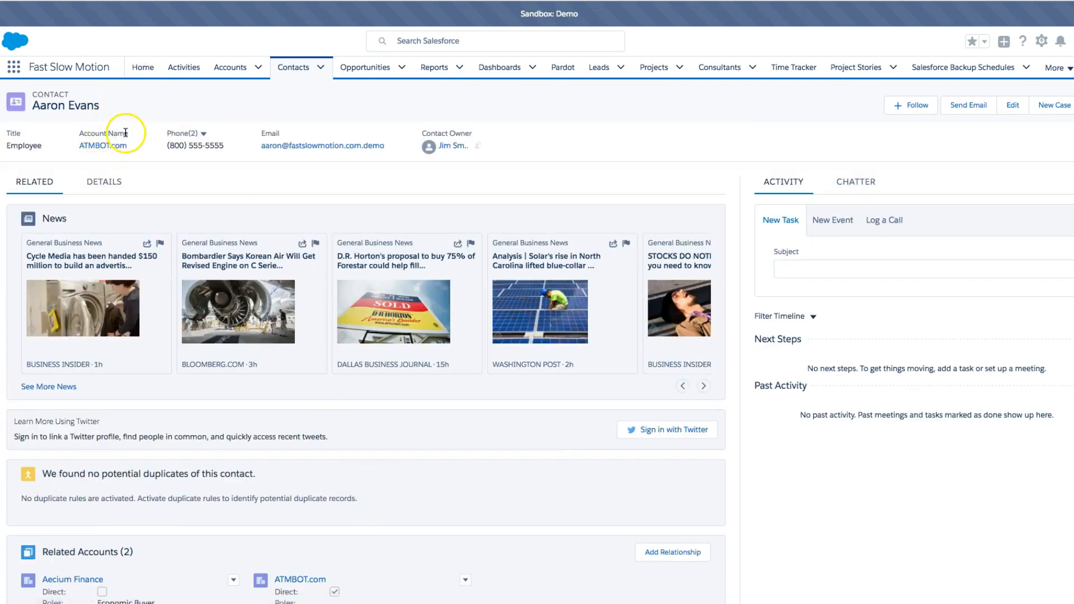
# - Change the contact's Account Name to Aeora in the record details and save the record
pyautogui.click(112, 183)
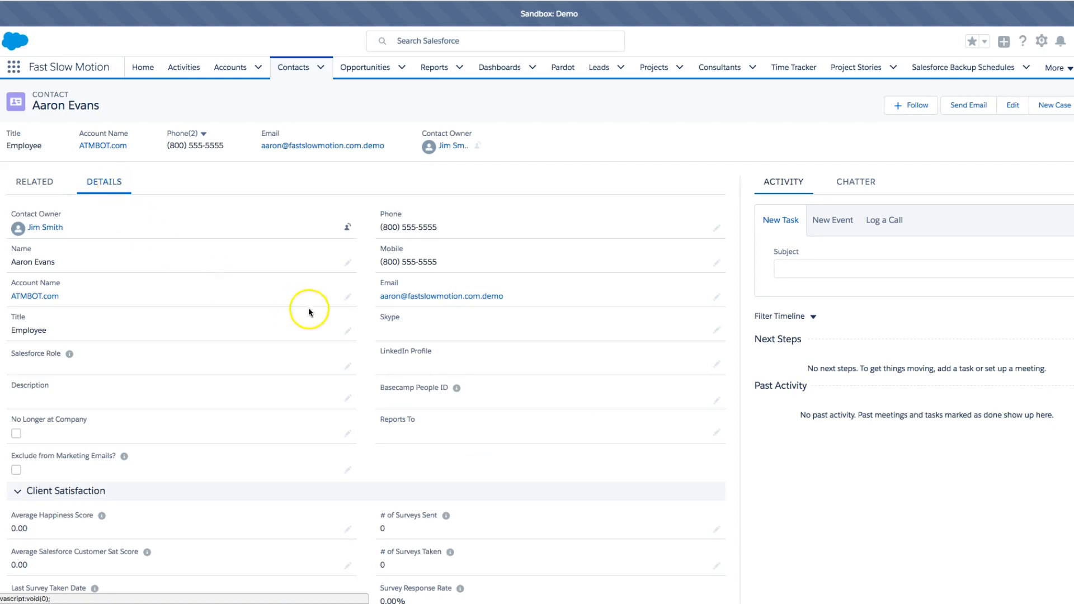
pyautogui.click(348, 297)
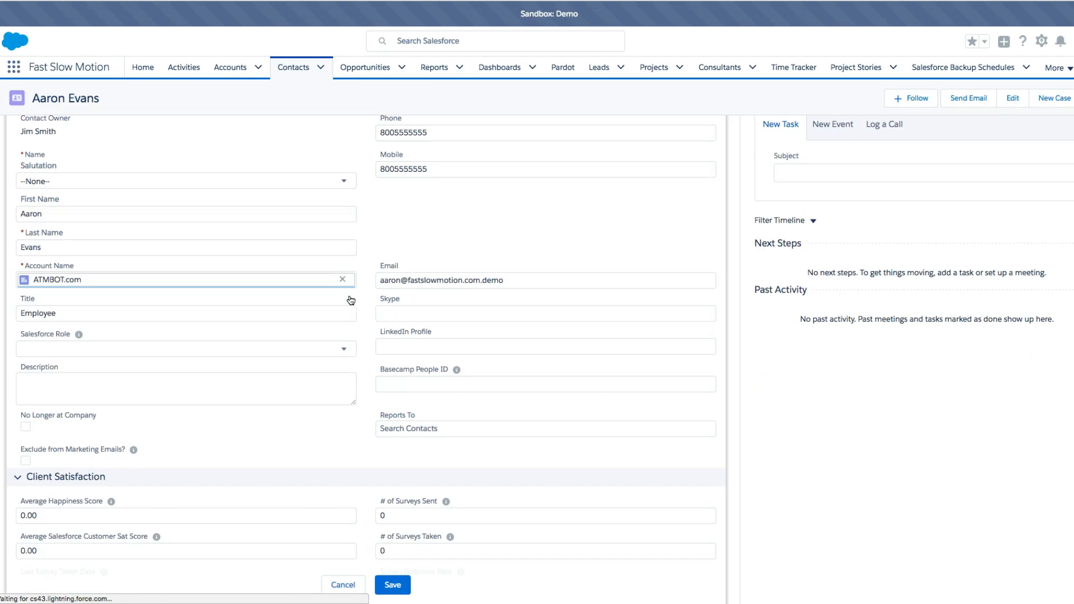
pyautogui.click(347, 280)
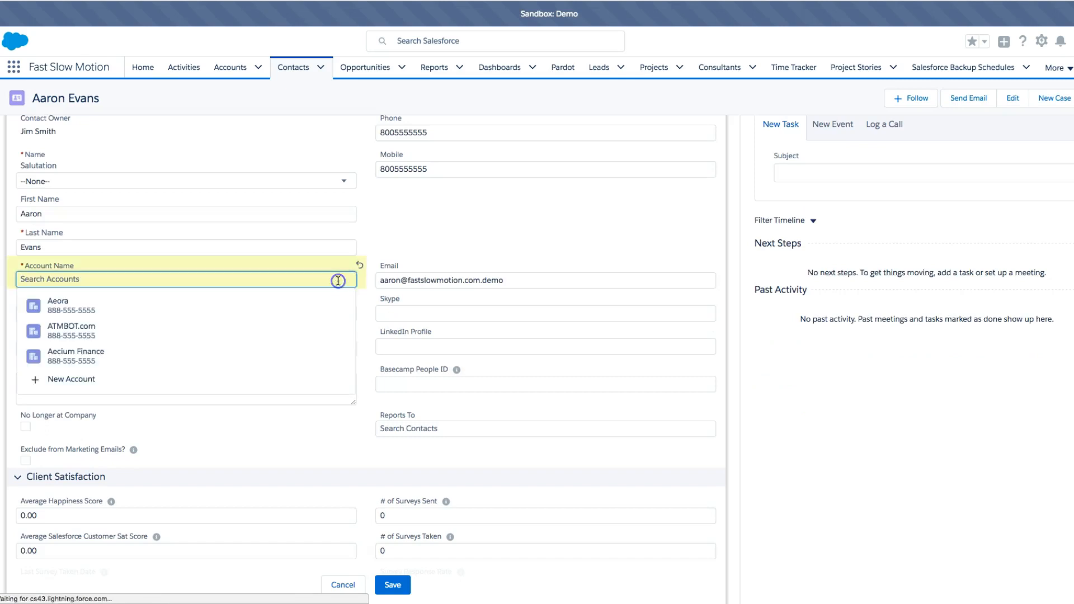
pyautogui.click(93, 307)
pyautogui.click(393, 585)
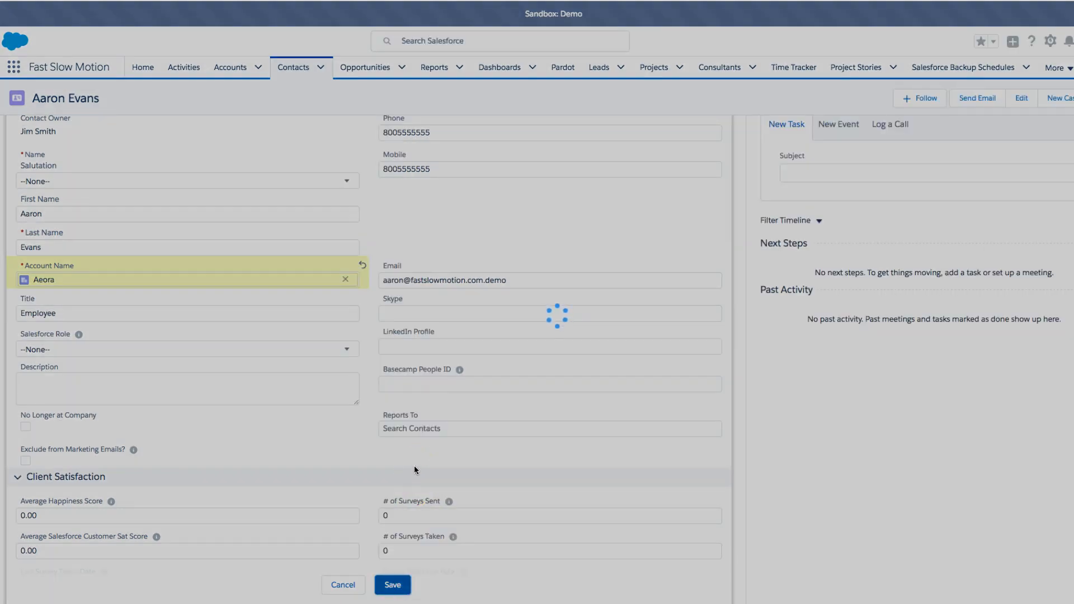
pyautogui.click(423, 340)
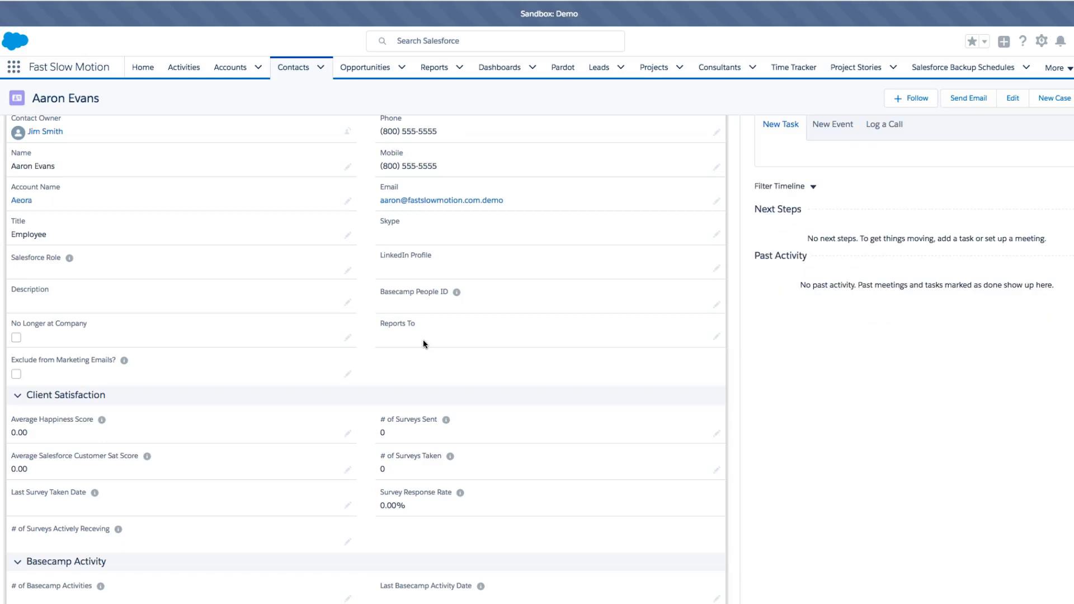
pyautogui.click(423, 357)
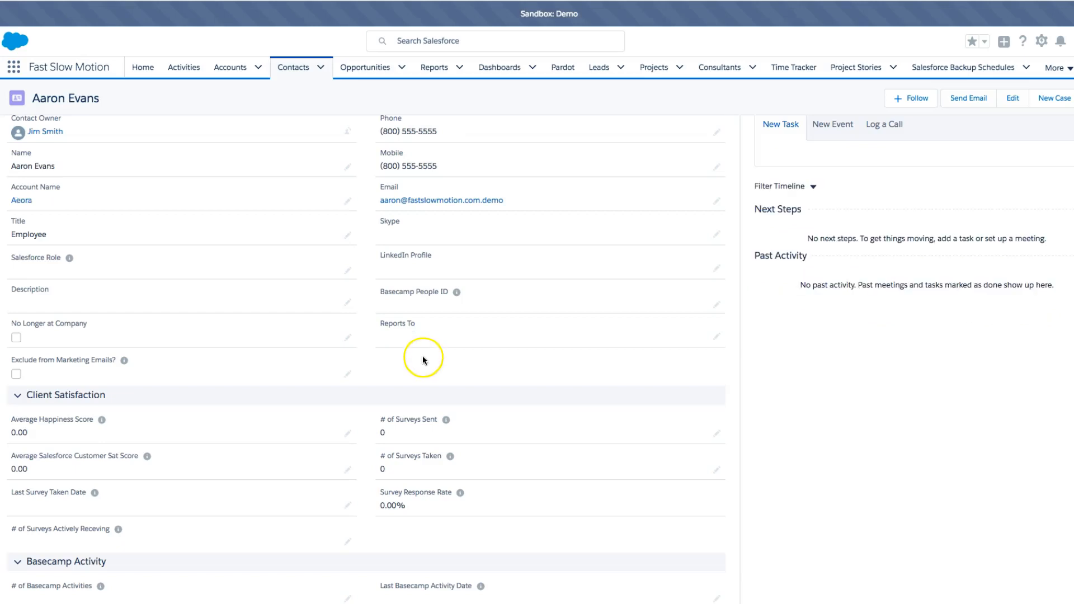
# - Review the Direct settings of Aecium Finance, Aeora and ATMBOT.com in the contact's Related Accounts list
pyautogui.scroll(3, 336, 347)
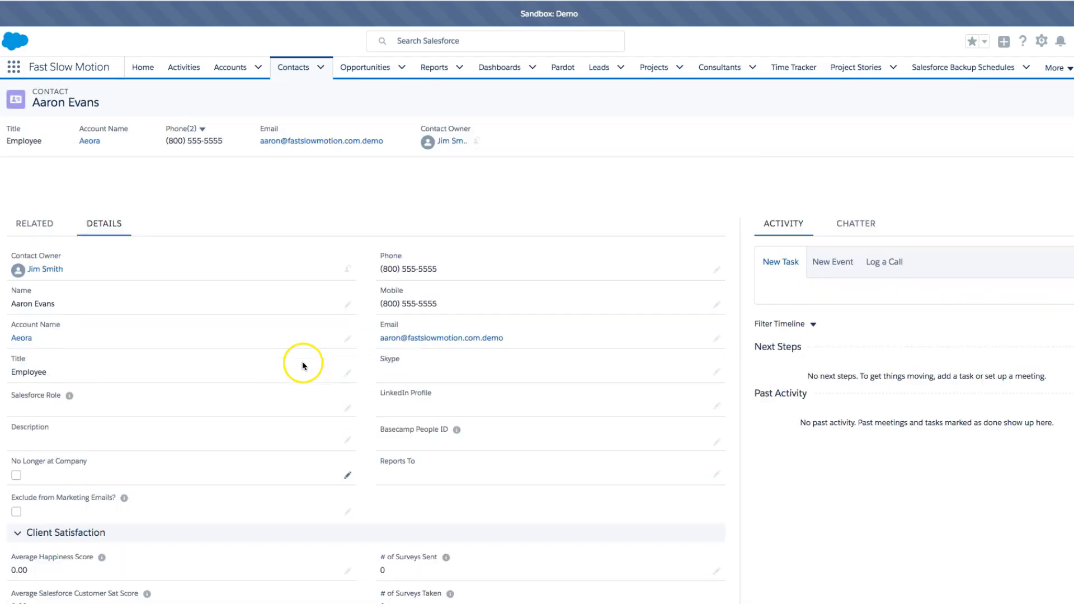
pyautogui.click(42, 225)
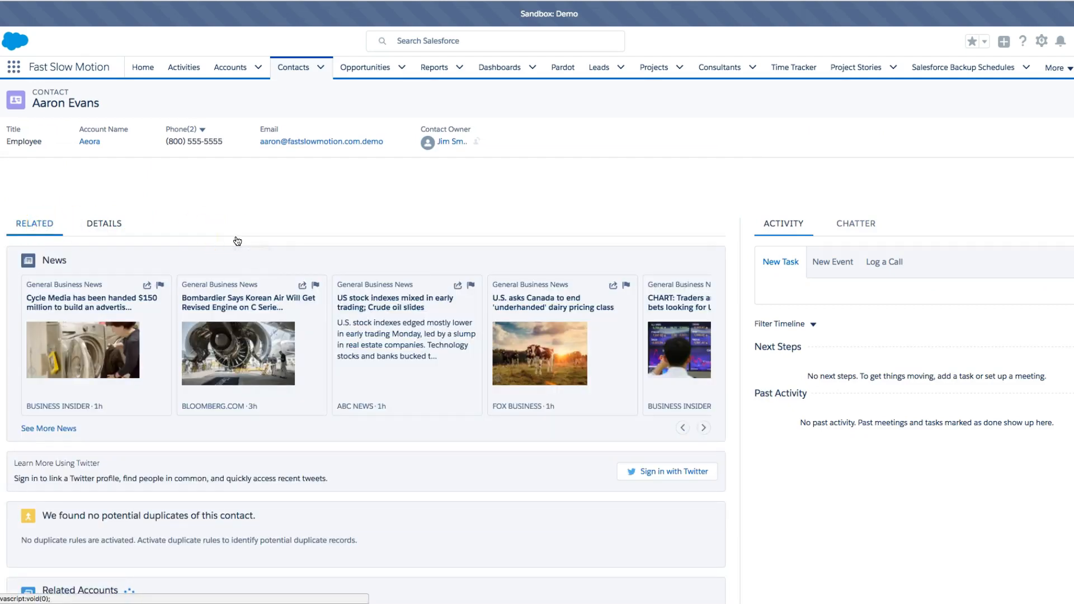
pyautogui.click(240, 249)
pyautogui.scroll(-7, 254, 225)
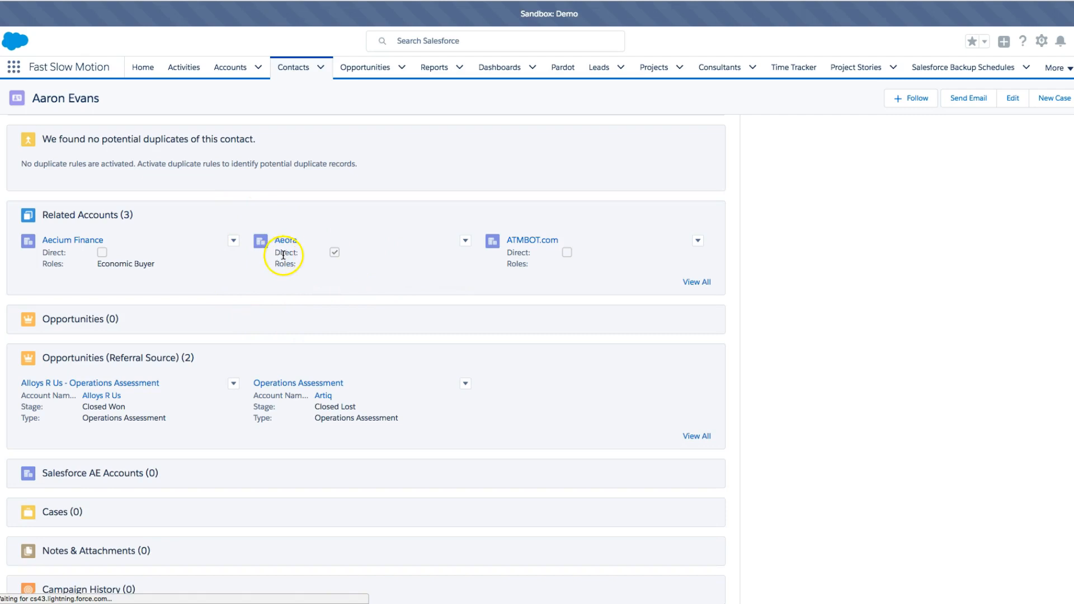
pyautogui.click(334, 257)
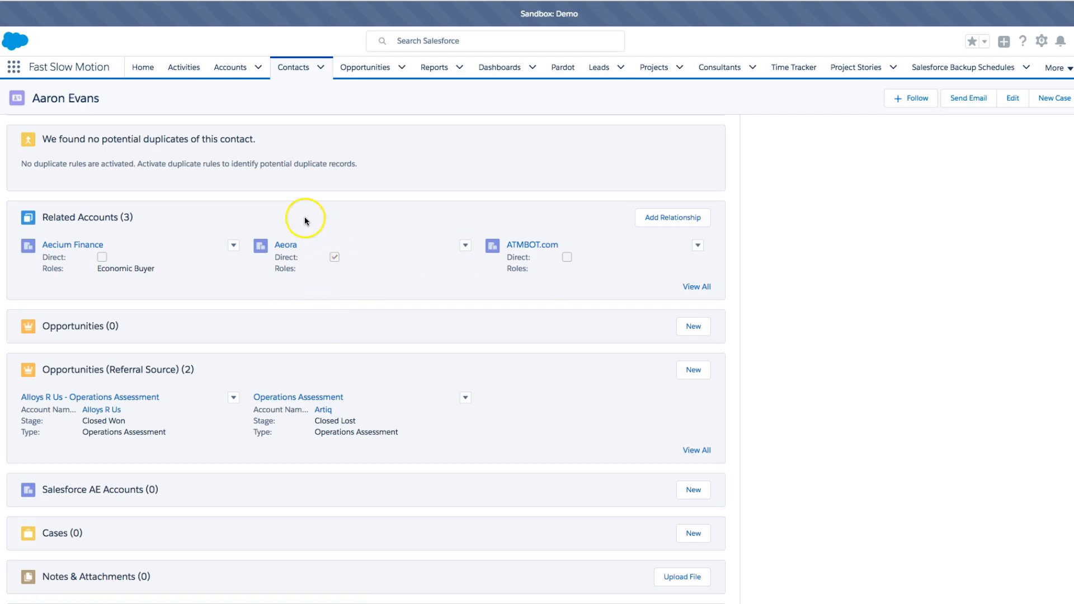
pyautogui.scroll(5, 319, 235)
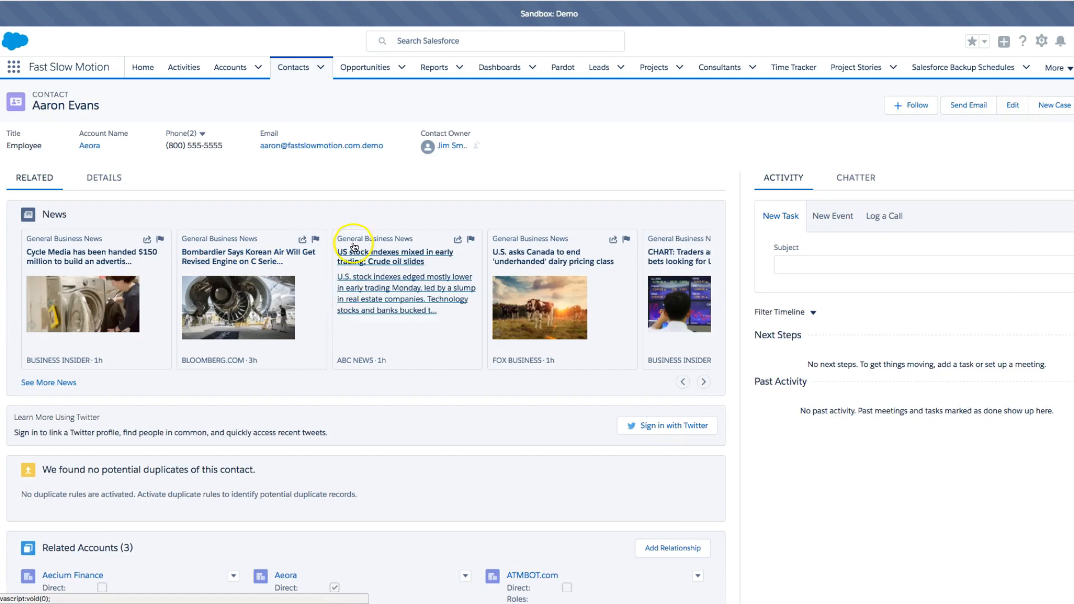